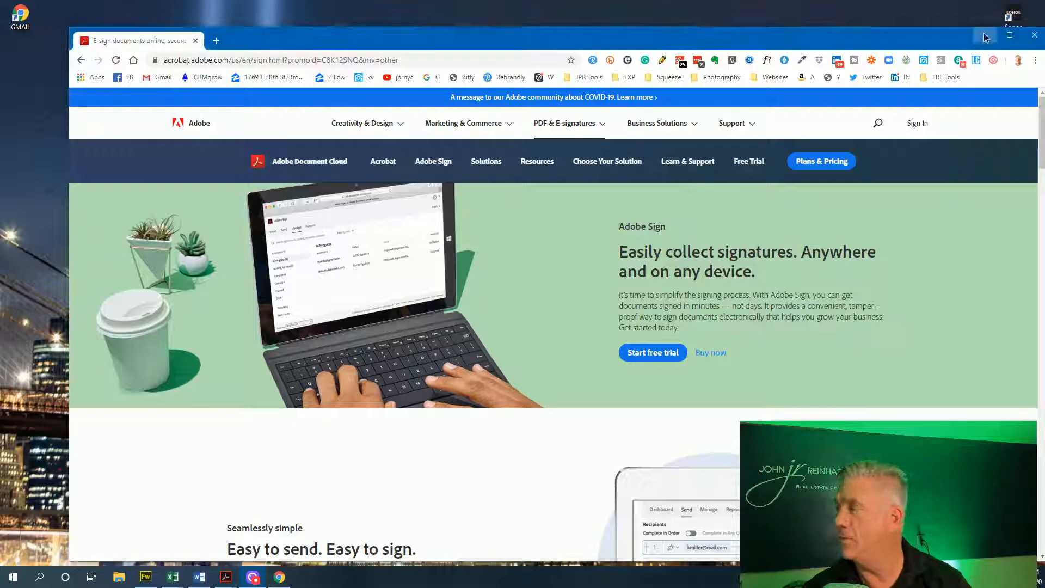
# Open the desktop Forms folder, then load the Brooklyn MLS Matrix login page from the EXP bookmarks
pyautogui.click(988, 41)
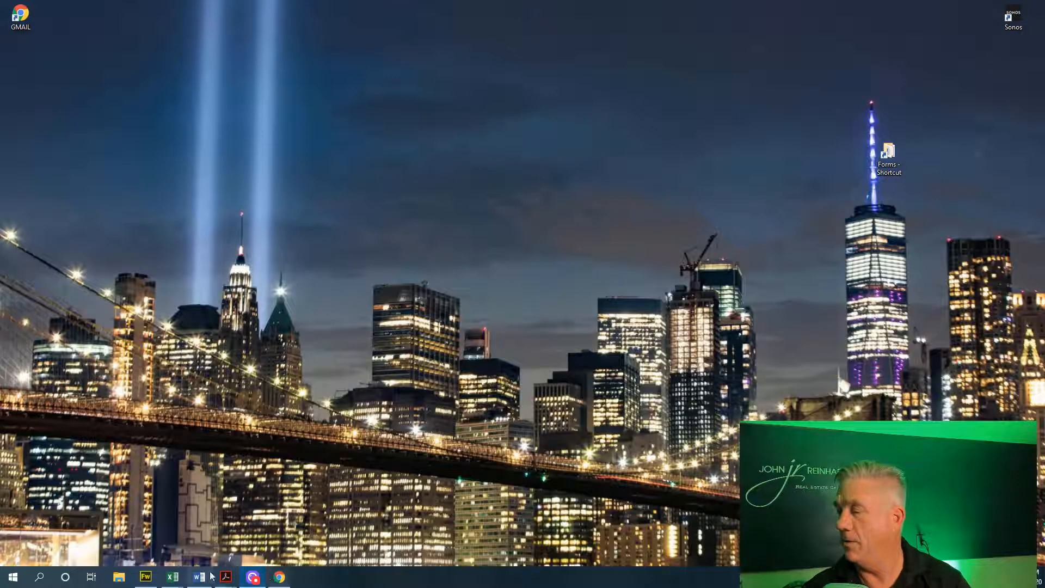
pyautogui.doubleClick(892, 153)
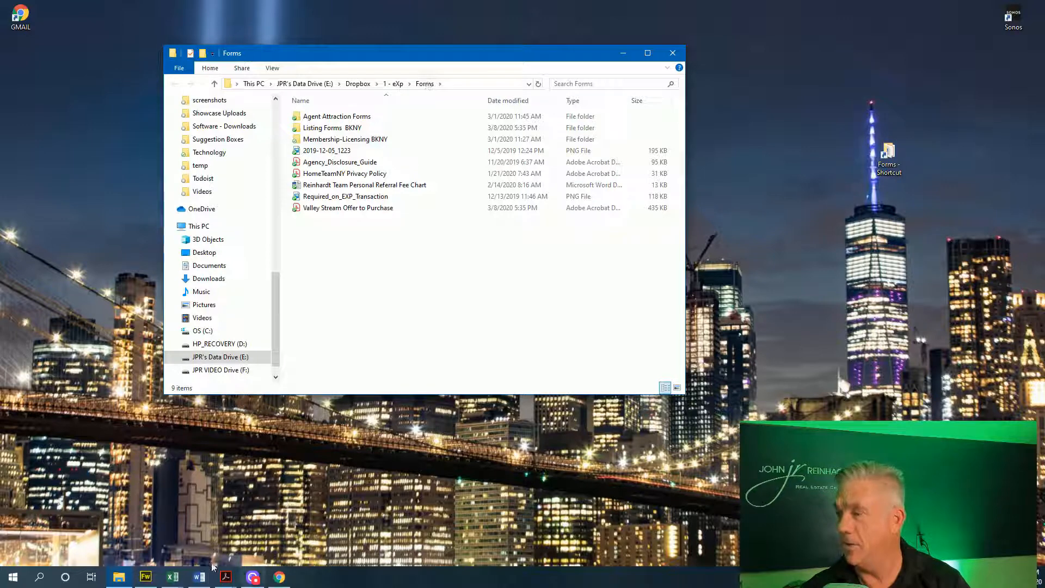
pyautogui.click(279, 576)
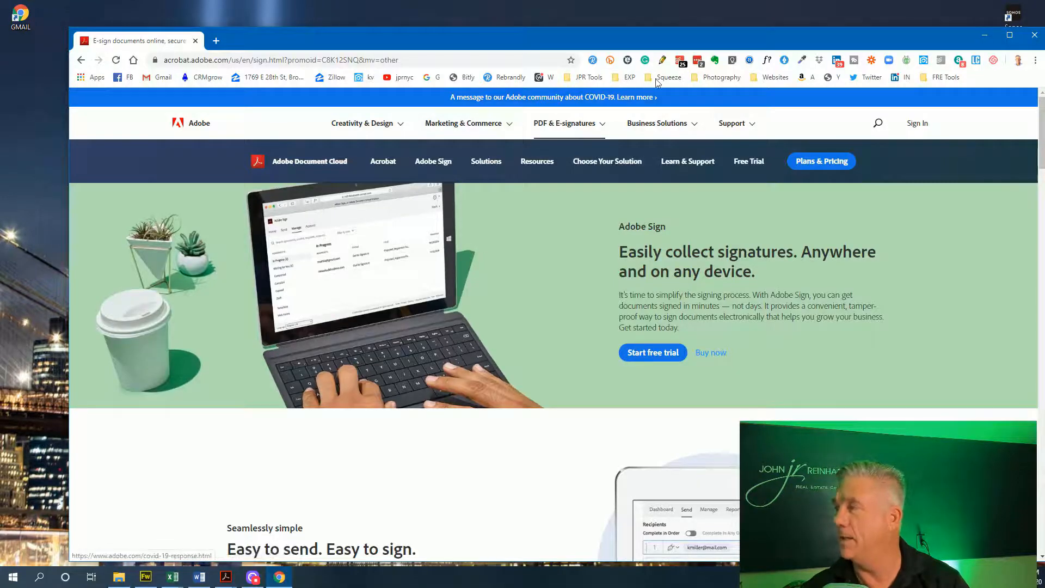
pyautogui.click(628, 81)
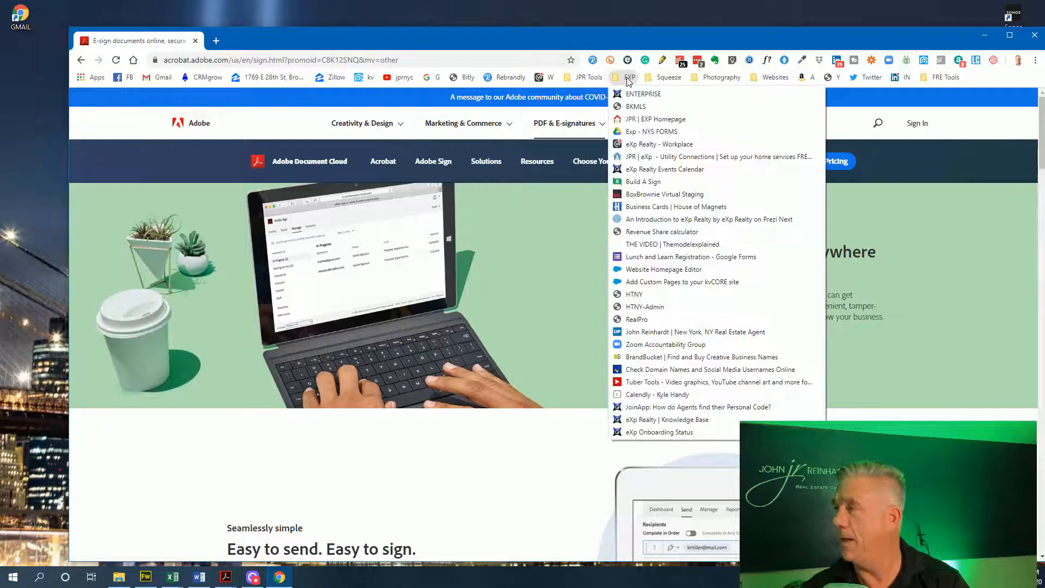
pyautogui.click(629, 106)
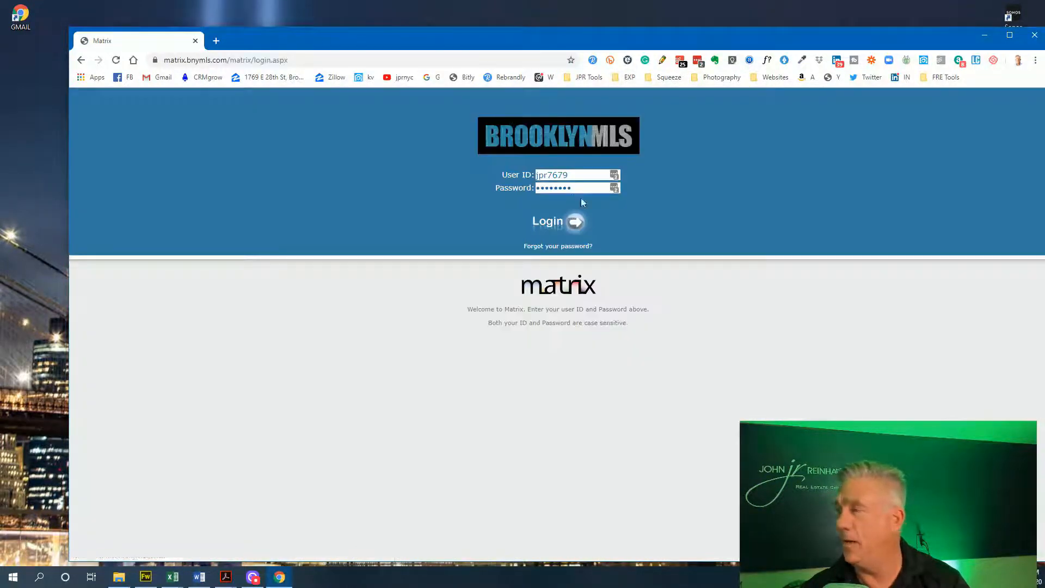
# Sign in to Matrix, open the NEW LISTING AGREEMENT PDF from the Links page, then close Chrome
pyautogui.click(574, 223)
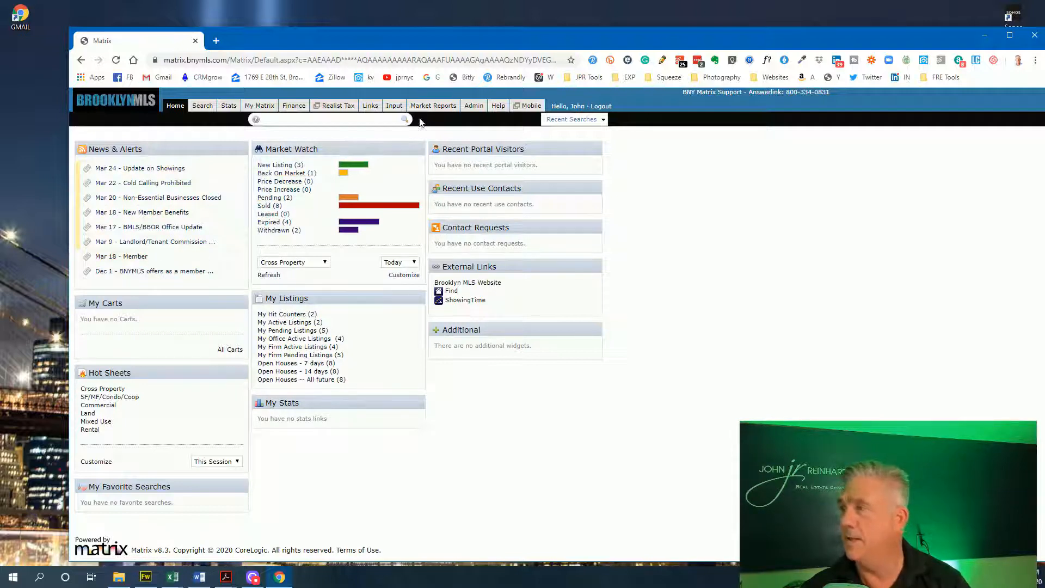
pyautogui.click(369, 108)
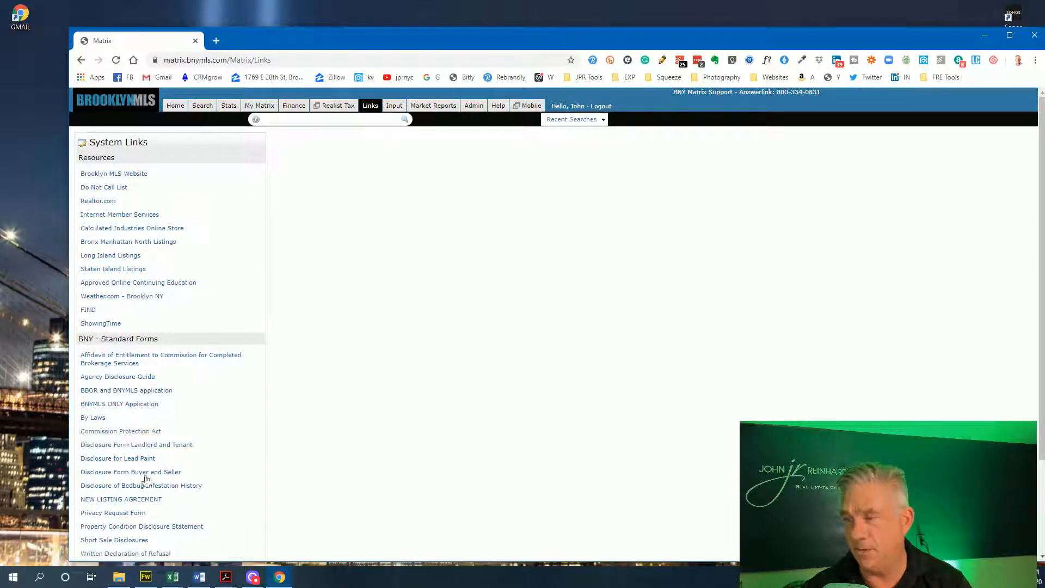
pyautogui.click(143, 500)
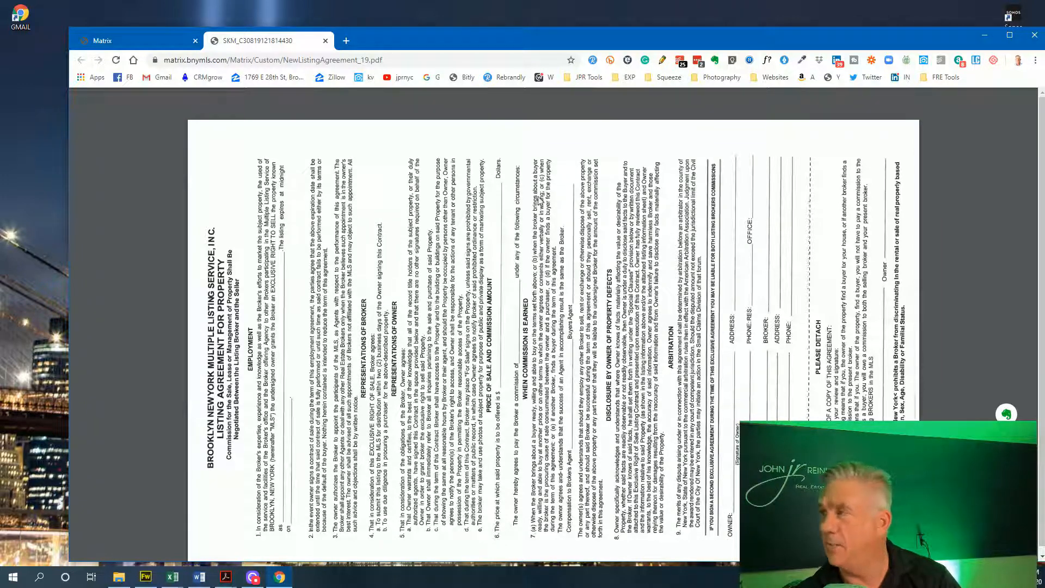
pyautogui.moveTo(1022, 94)
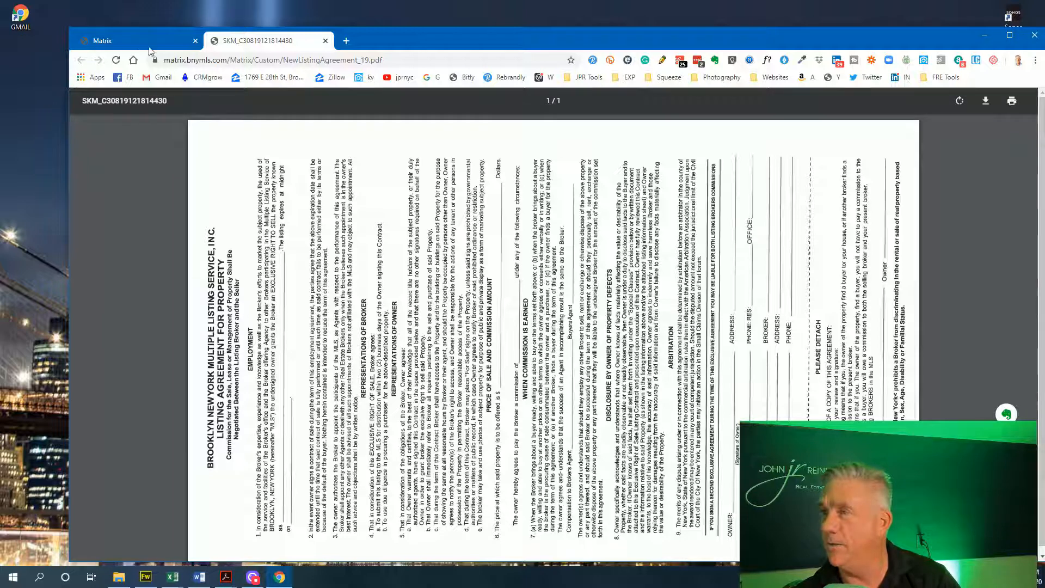
pyautogui.click(142, 41)
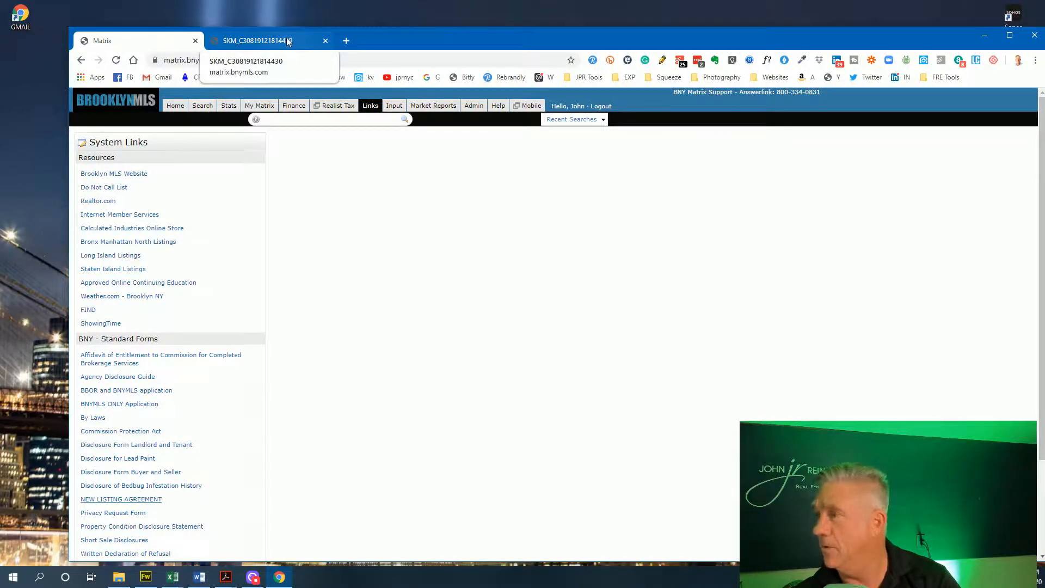
pyautogui.click(287, 42)
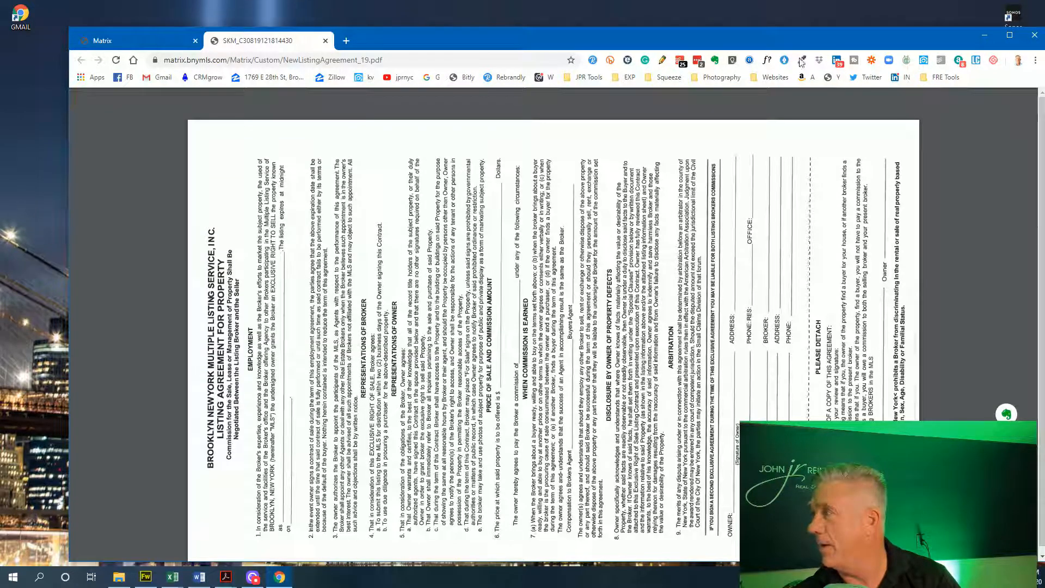
pyautogui.click(1025, 34)
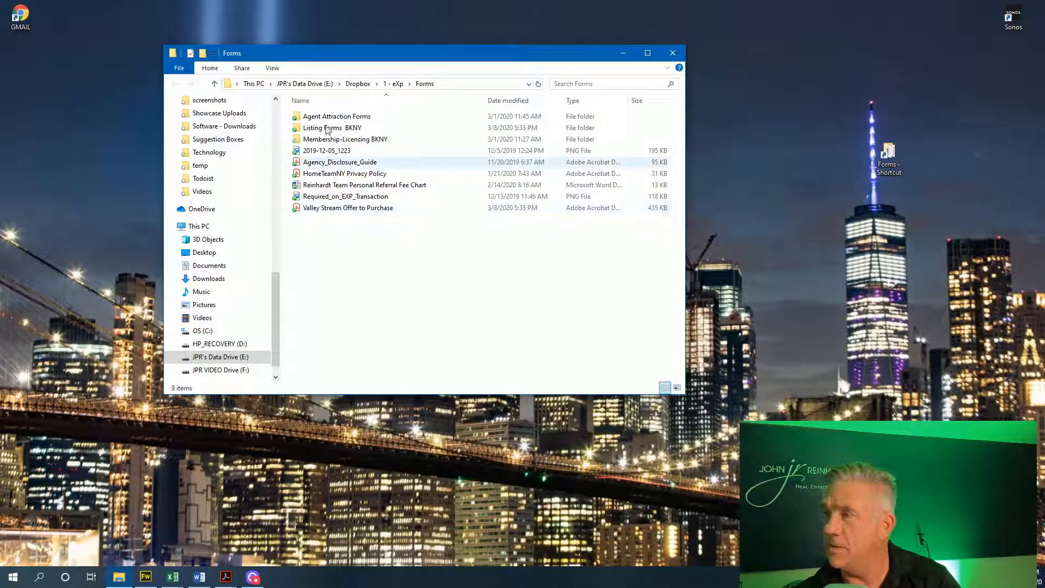
# Open NEWLISTINGAGREEMENTjpr from the Listing Forms BKNY folder in Acrobat
pyautogui.doubleClick(327, 130)
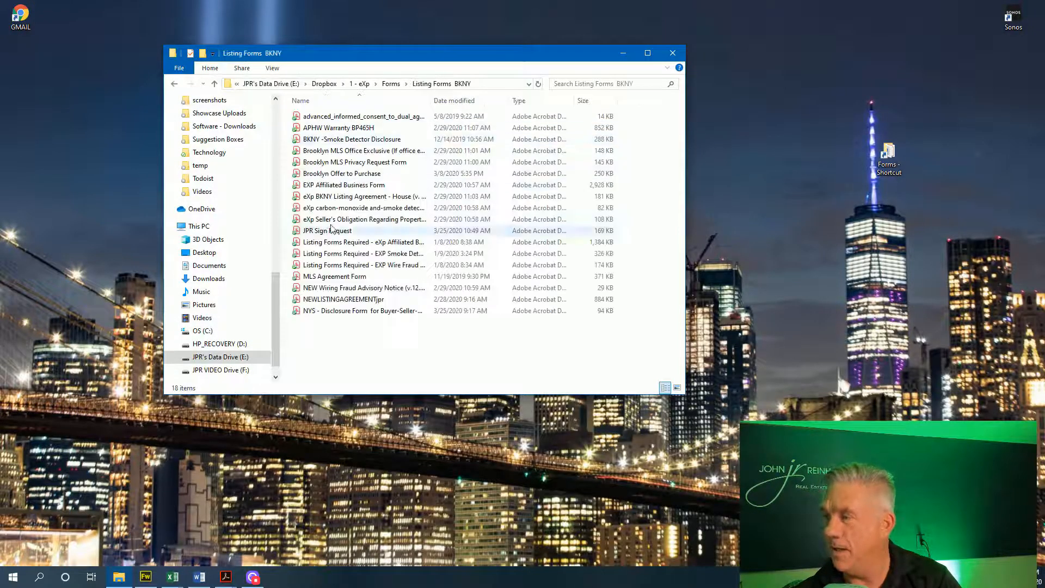
pyautogui.doubleClick(313, 299)
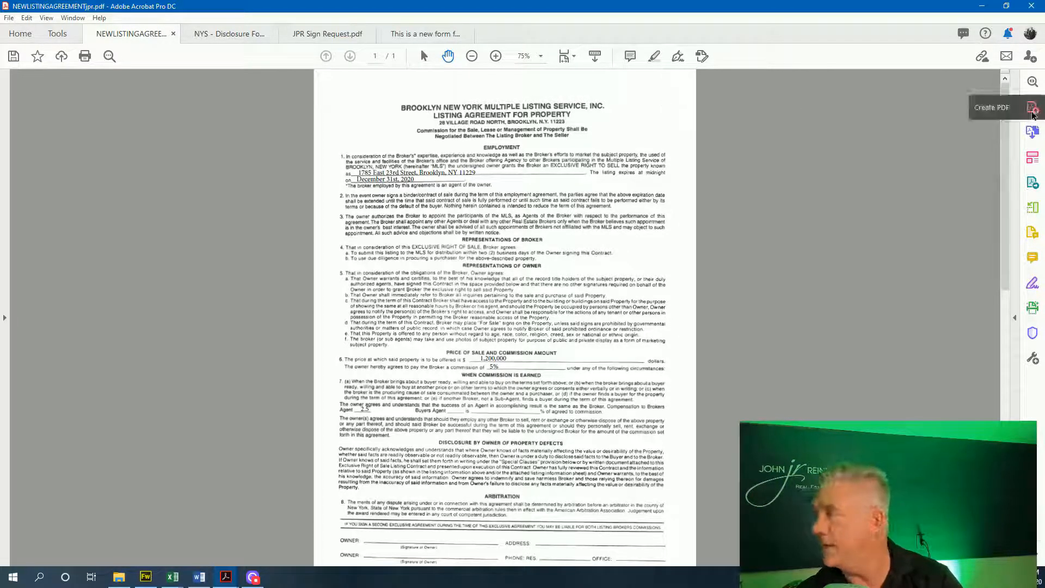
# Switch the agreement into Edit PDF mode and view it at 100% zoom
pyautogui.click(1034, 165)
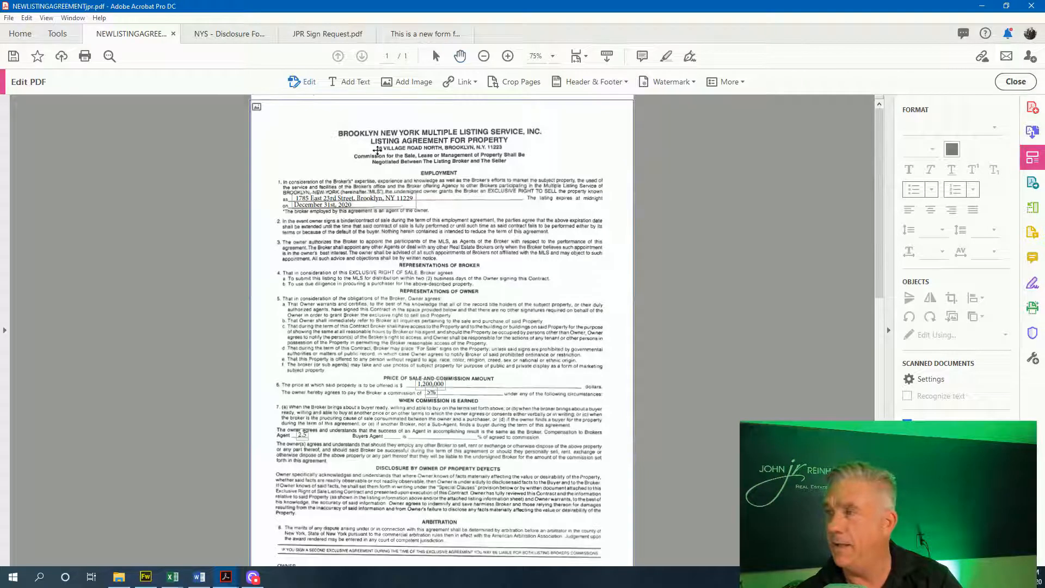
pyautogui.click(553, 56)
pyautogui.click(582, 136)
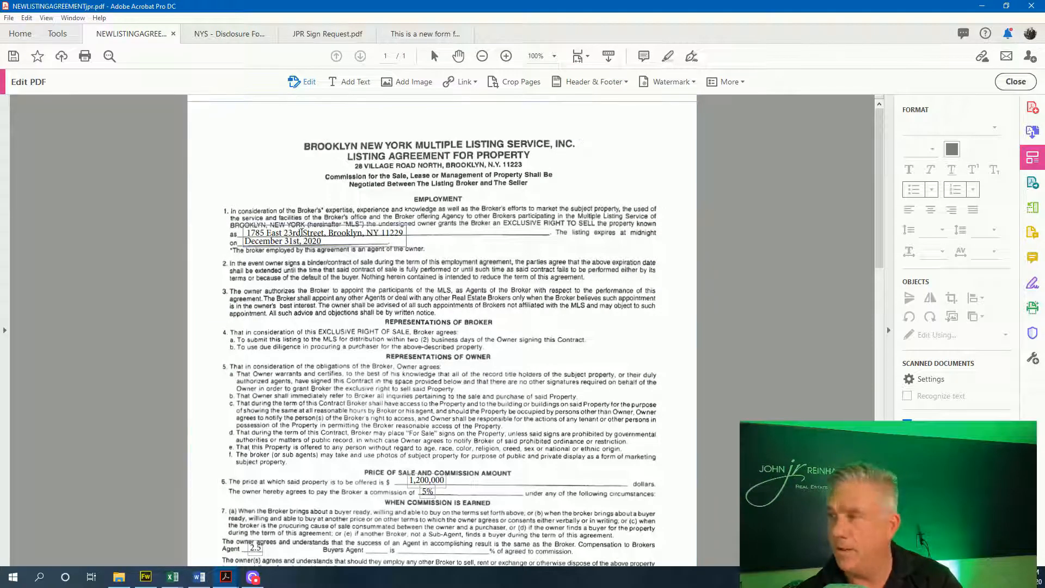
# Replace the property address with '1313 Mockingbird Lane' and retype 'December 31st 2020' below it
pyautogui.click(245, 232)
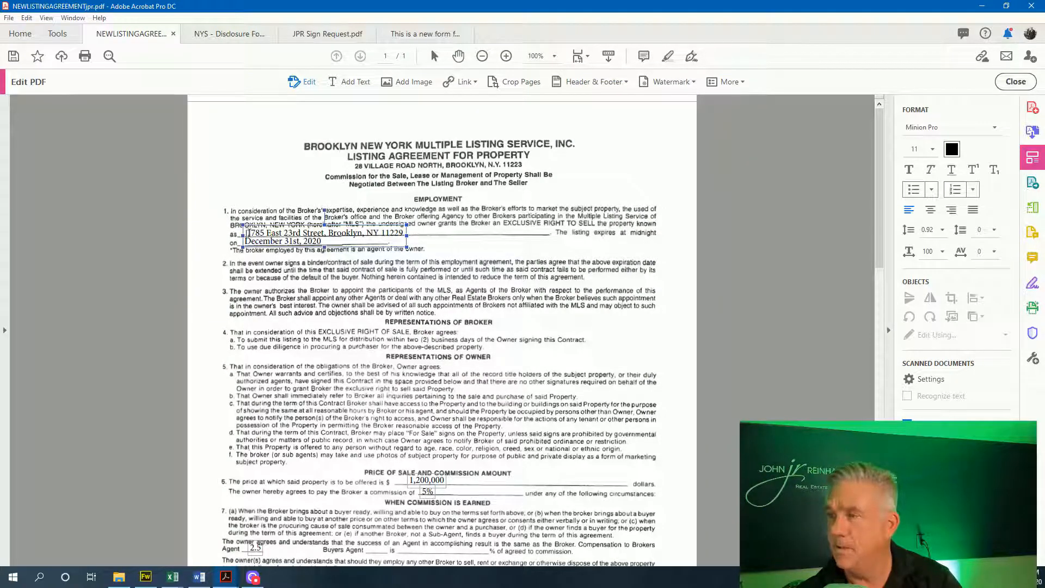
pyautogui.moveTo(244, 232); pyautogui.dragTo(404, 232)
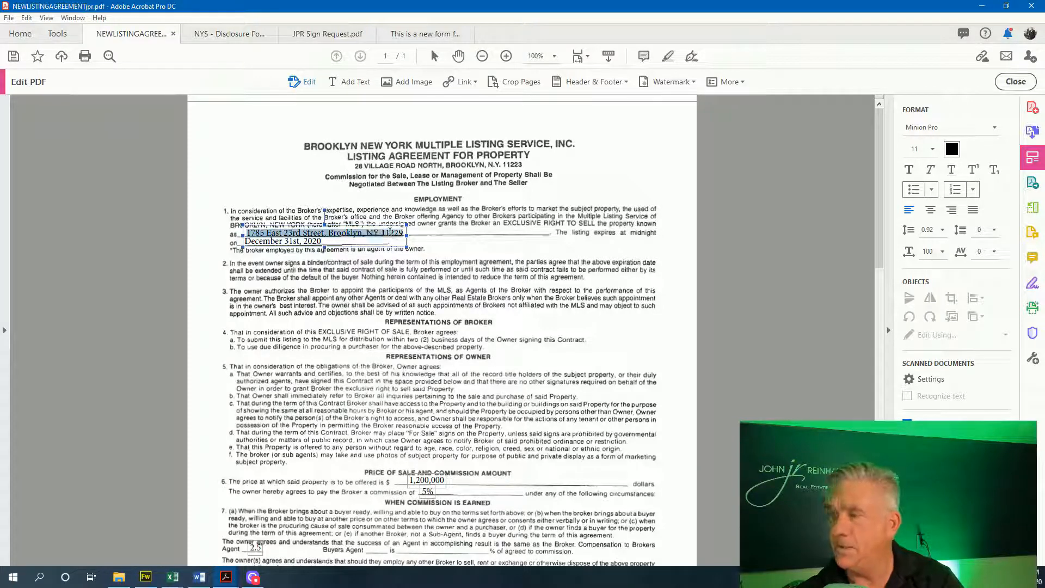
pyautogui.write('1313 ')
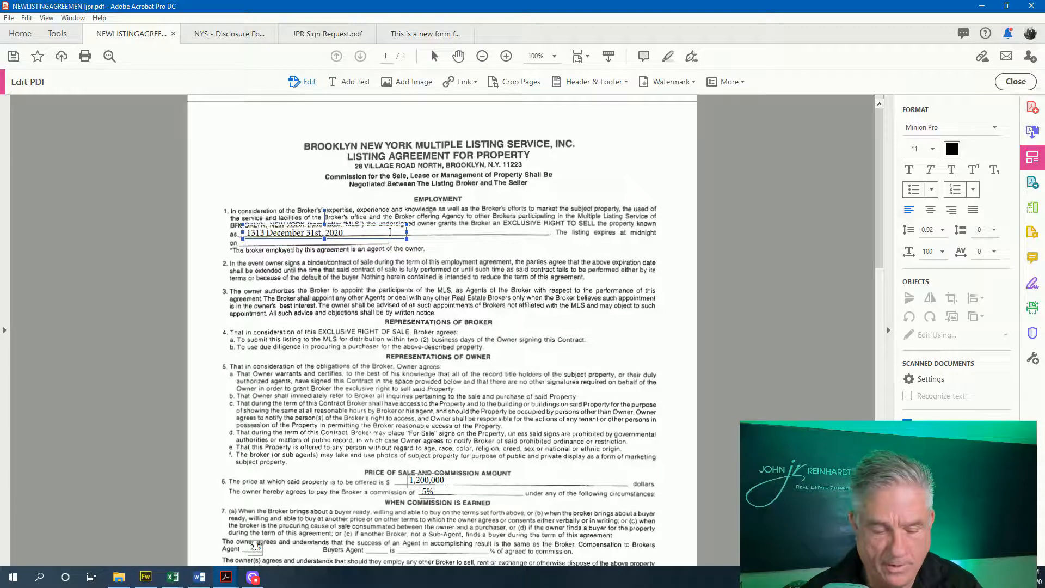
pyautogui.write('Mock ')
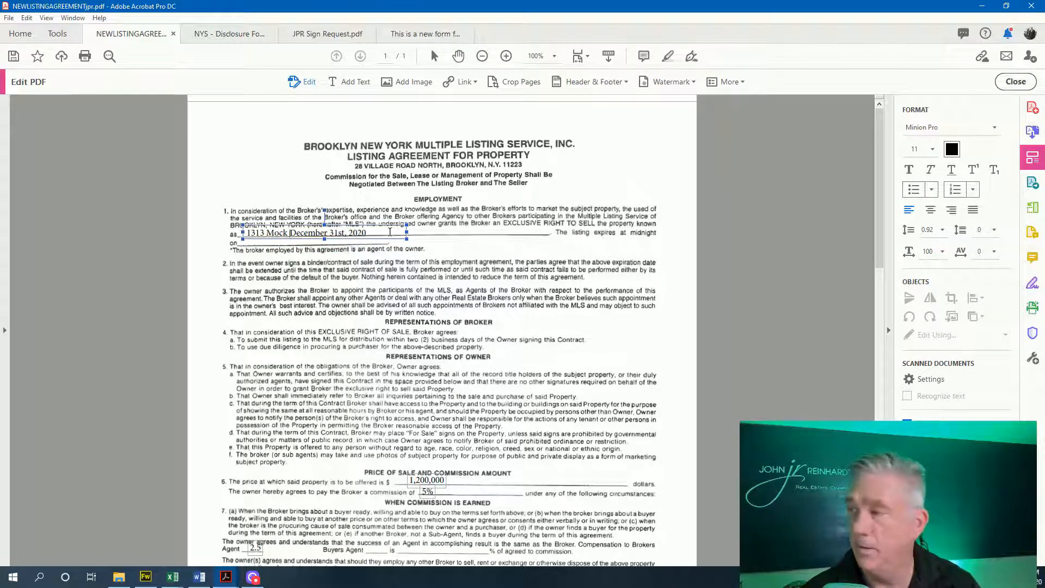
pyautogui.write('ingbird L')
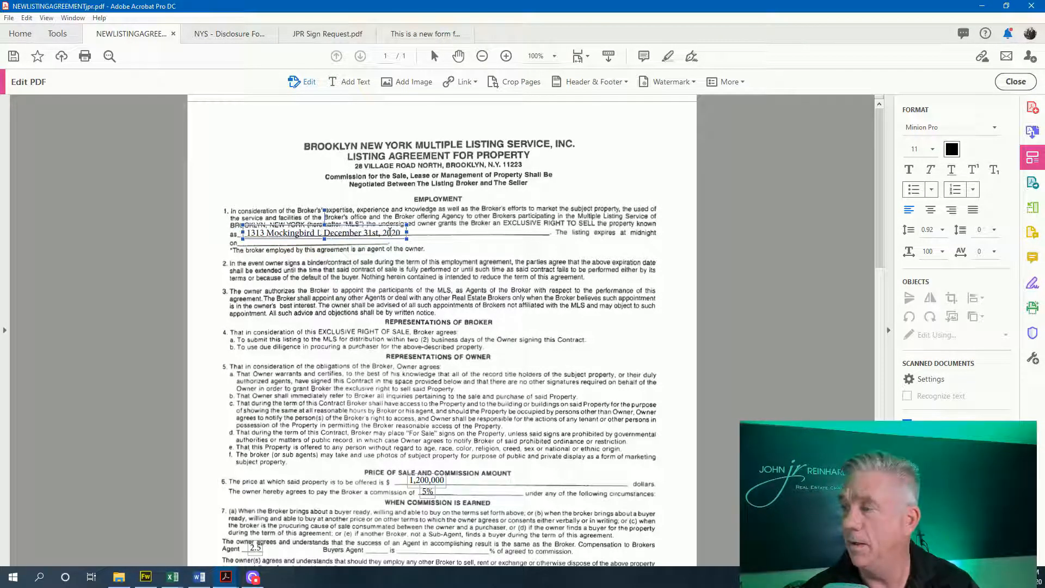
pyautogui.write('ane')
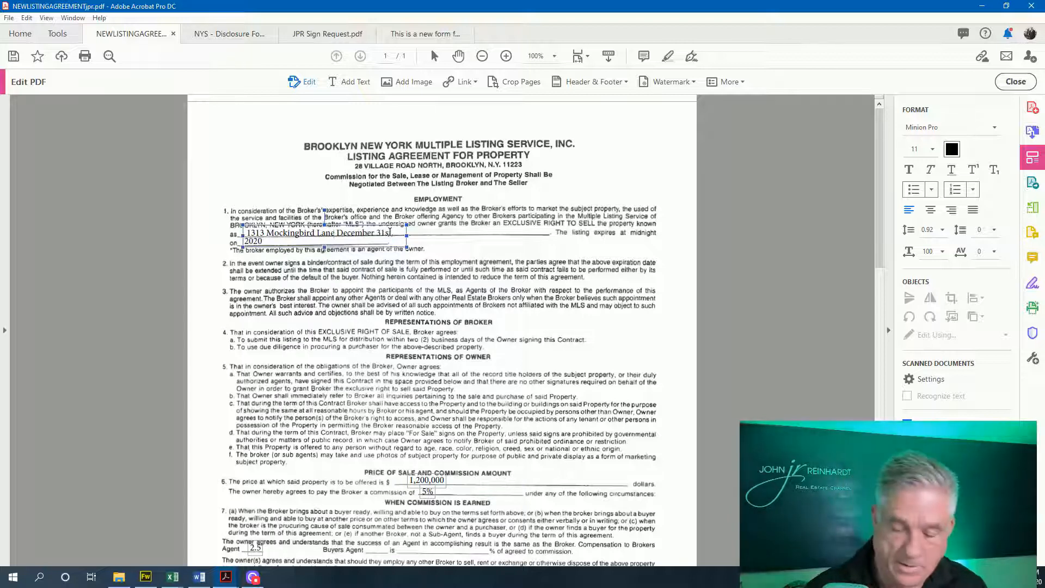
pyautogui.press('Delete')
pyautogui.press('Delete')
pyautogui.press('Delete')
pyautogui.press('Delete')
pyautogui.press('Delete')
pyautogui.press('Delete')
pyautogui.press('Delete')
pyautogui.press('Delete')
pyautogui.press('Delete')
pyautogui.press('Delete')
pyautogui.press('Delete')
pyautogui.press('Delete')
pyautogui.press('Delete')
pyautogui.press('Delete')
pyautogui.press('Delete')
pyautogui.press('Delete')
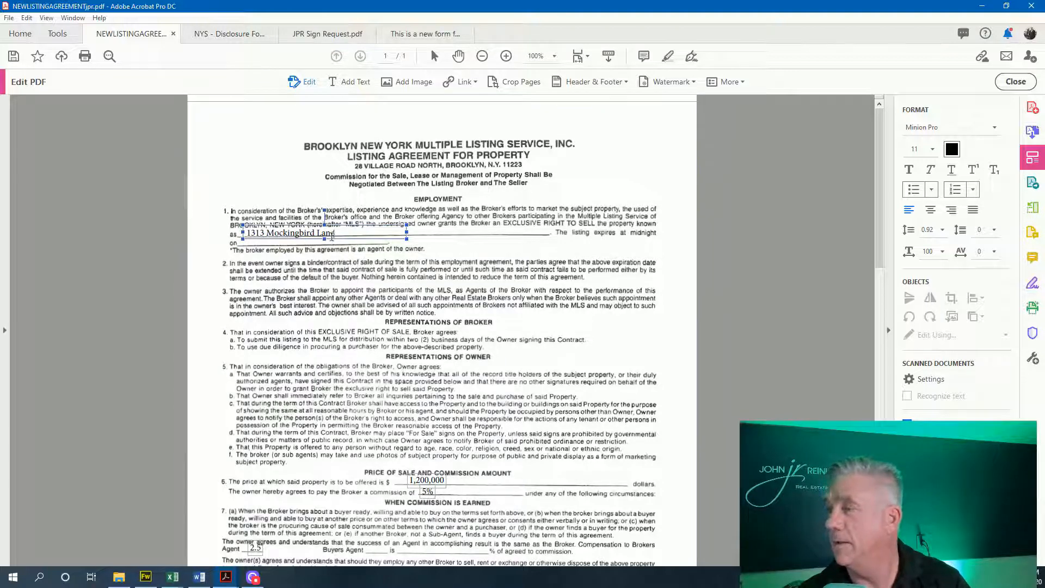
pyautogui.press('Return')
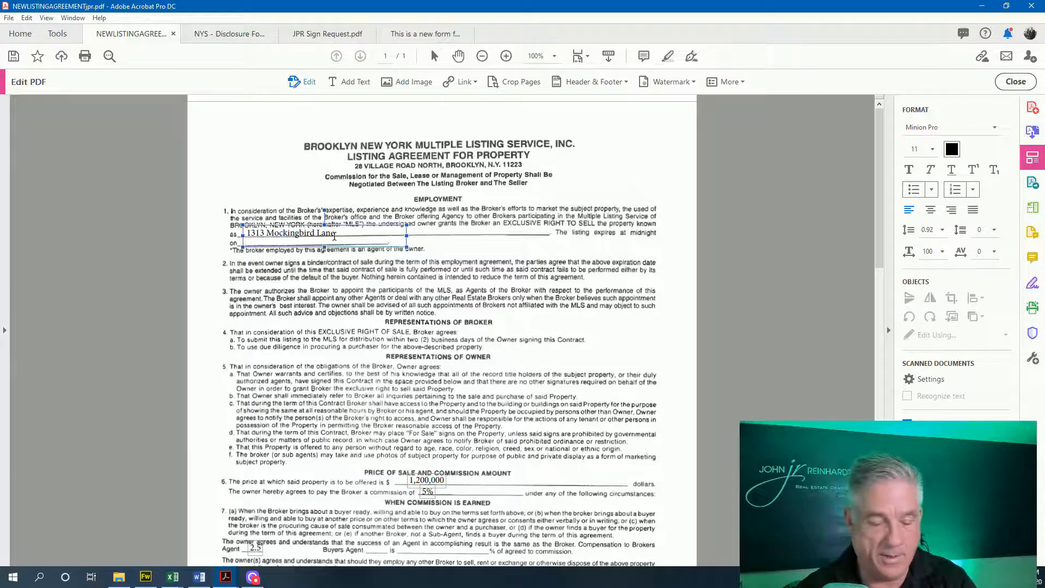
pyautogui.write('cember 31s')
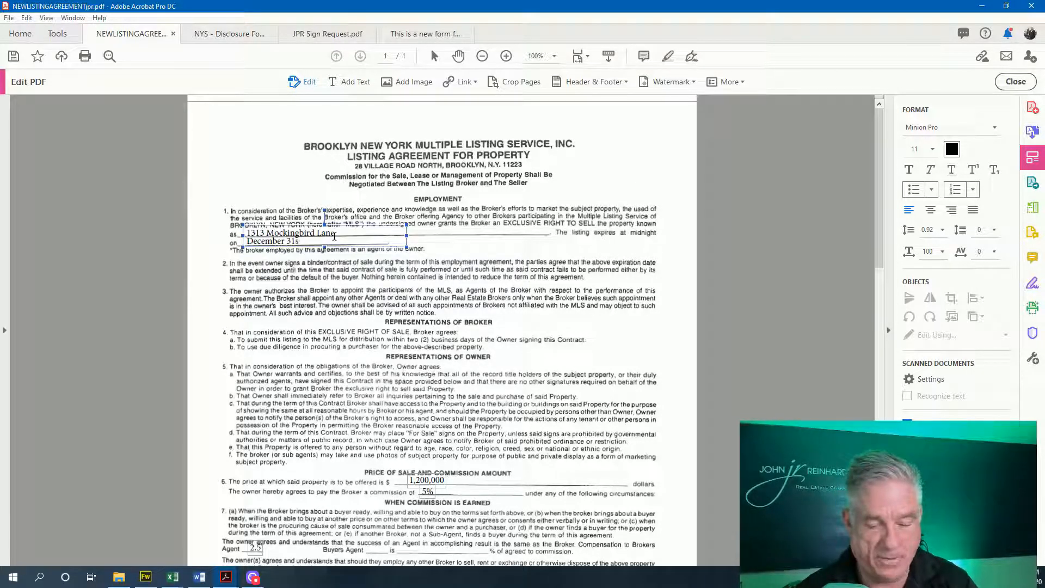
pyautogui.write('t 2020')
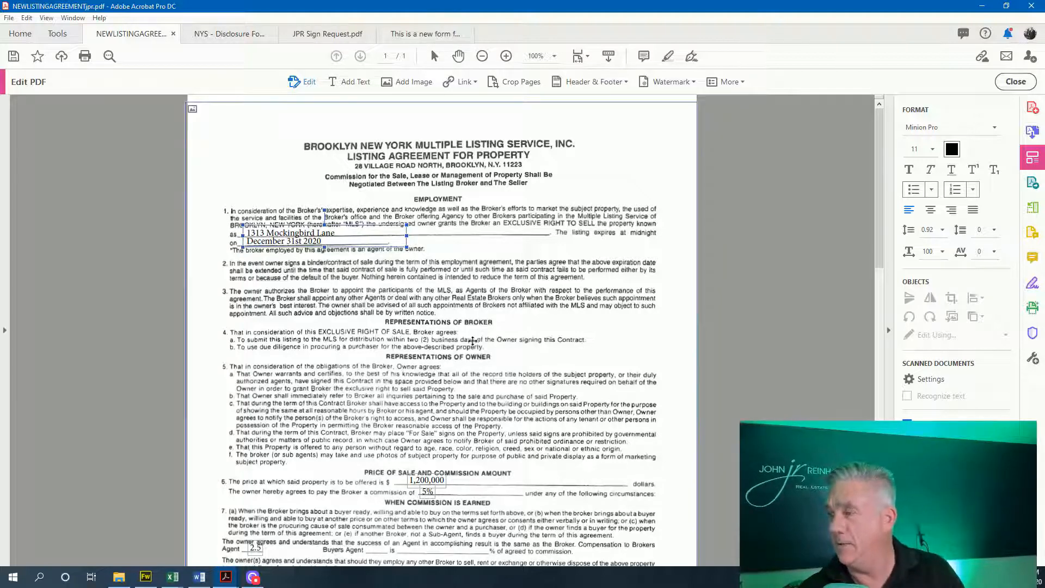
# Scroll down to the signature section and switch to the Add Text tool
pyautogui.scroll(-2, 463, 342)
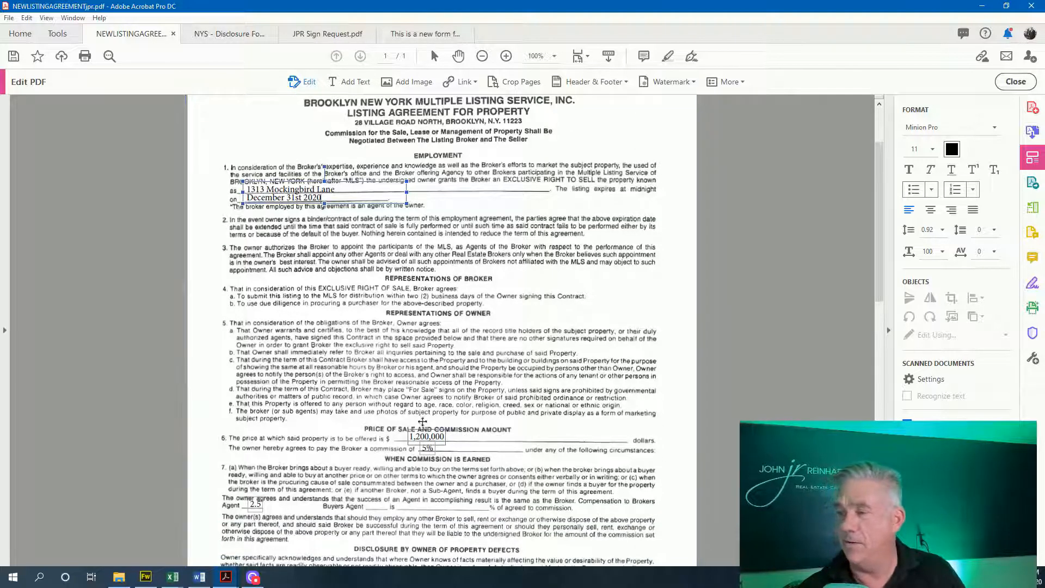
pyautogui.scroll(-2, 403, 400)
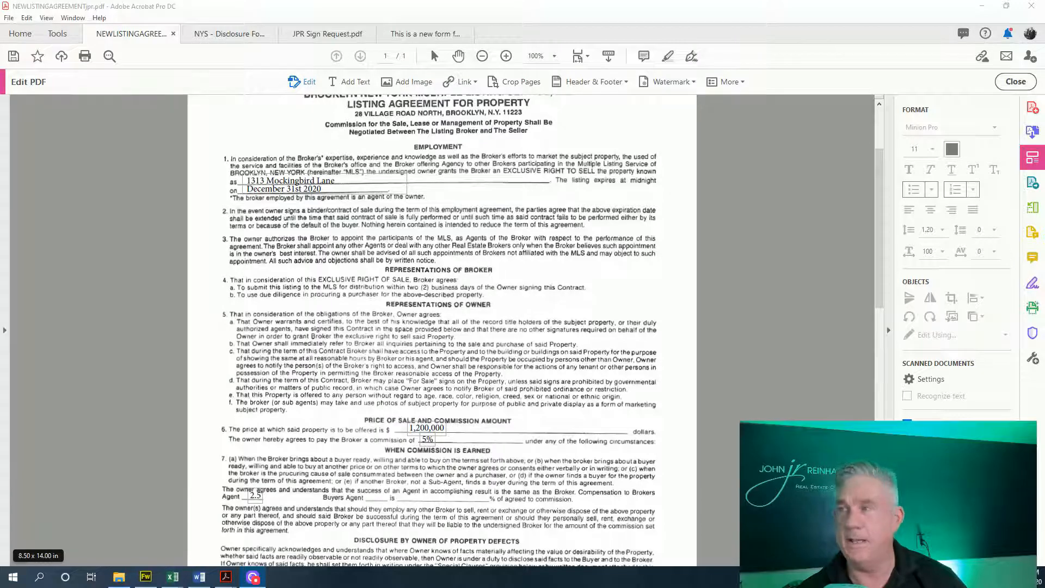
pyautogui.scroll(-2, 384, 416)
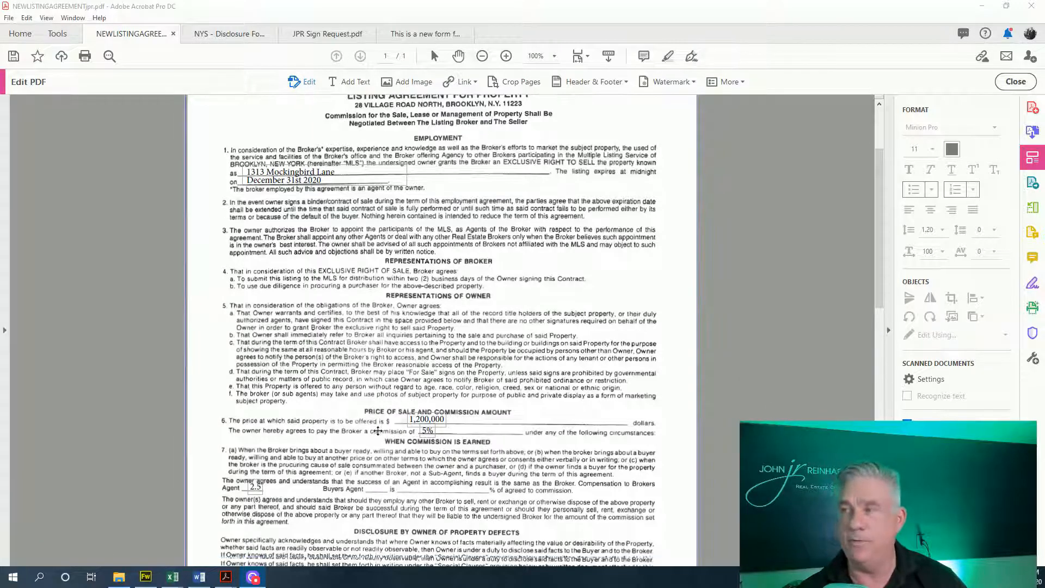
pyautogui.scroll(-4, 385, 416)
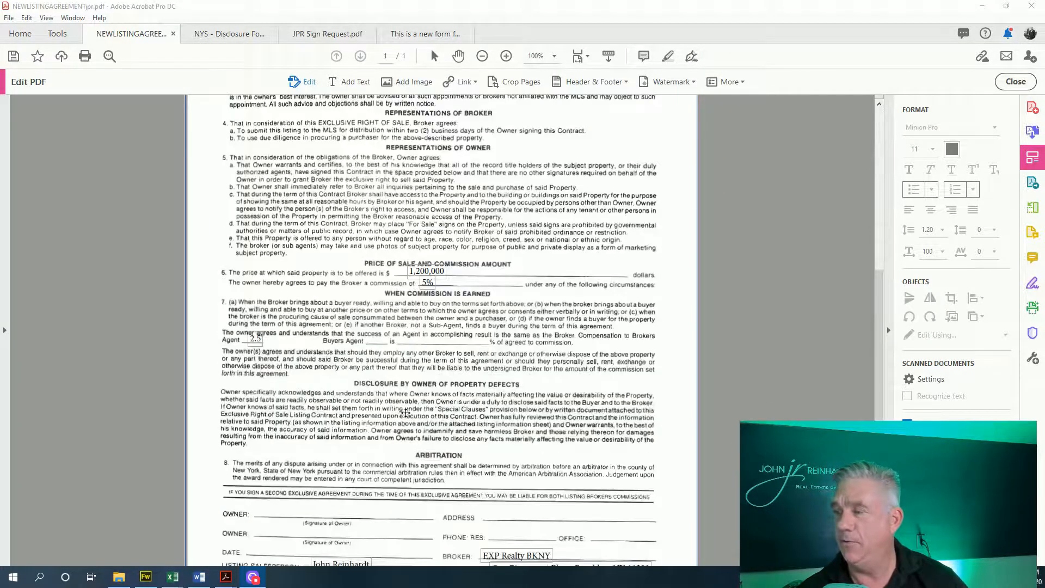
pyautogui.scroll(-4, 415, 416)
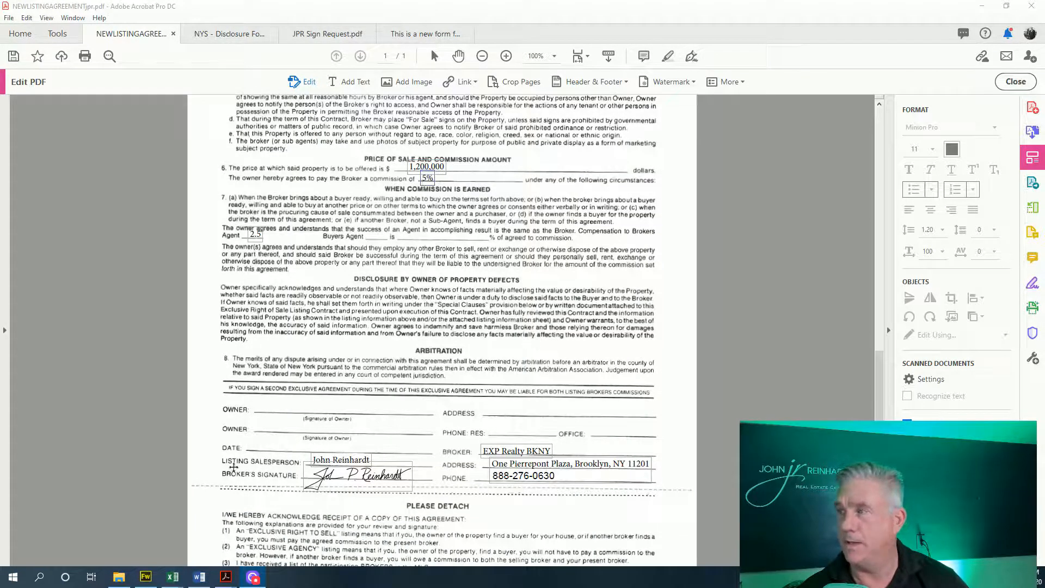
pyautogui.click(348, 82)
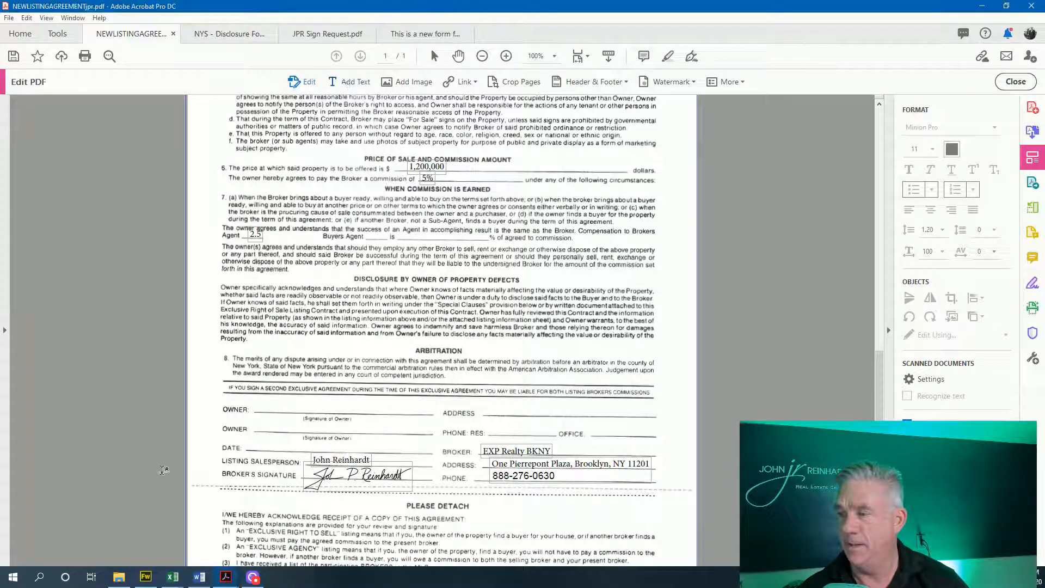
# Add the date 3-23-2020 as new text on the signature block's DATE line
pyautogui.click(251, 445)
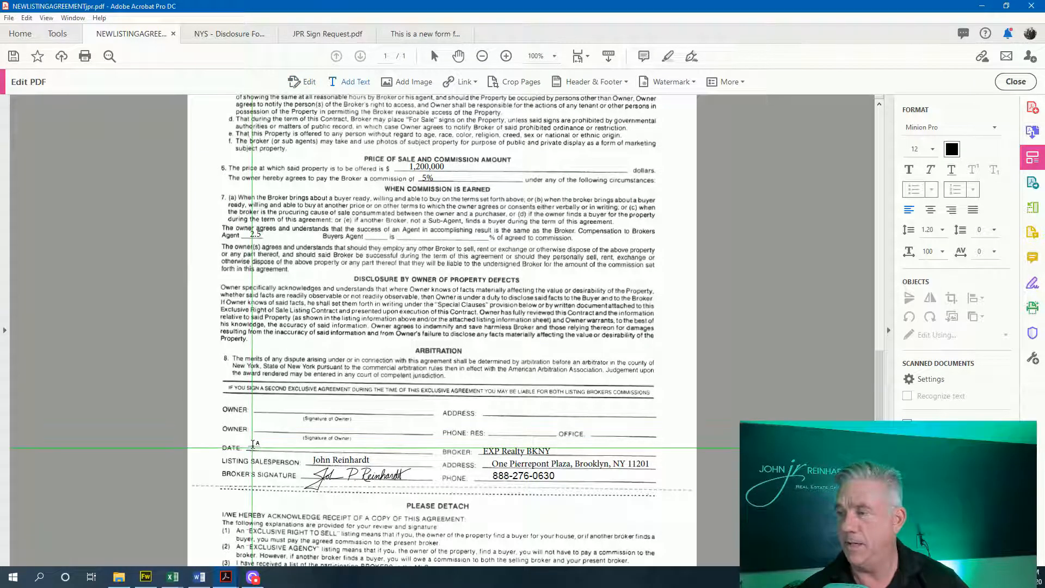
pyautogui.scroll(-2, 253, 445)
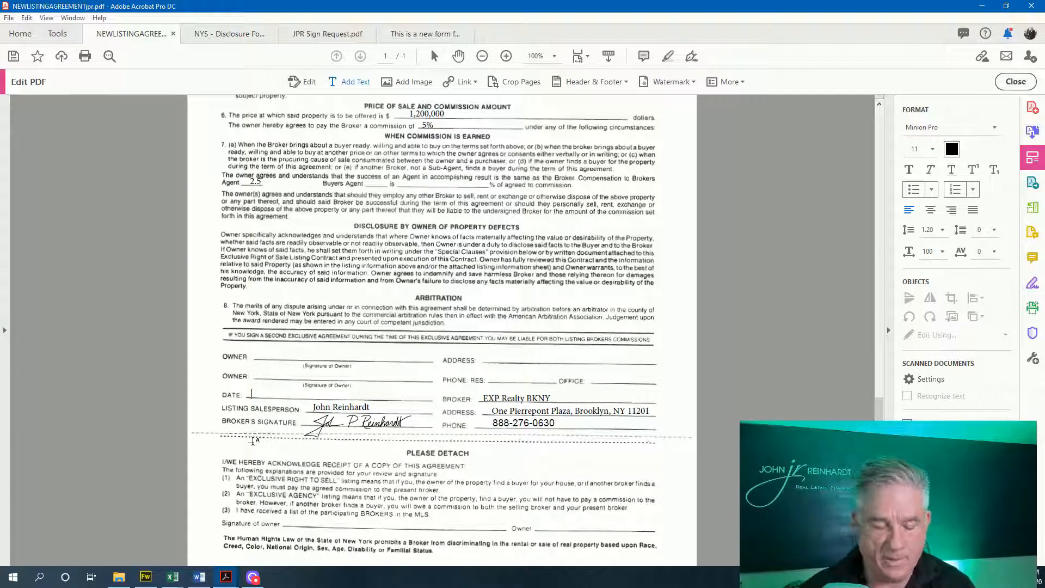
pyautogui.write('3')
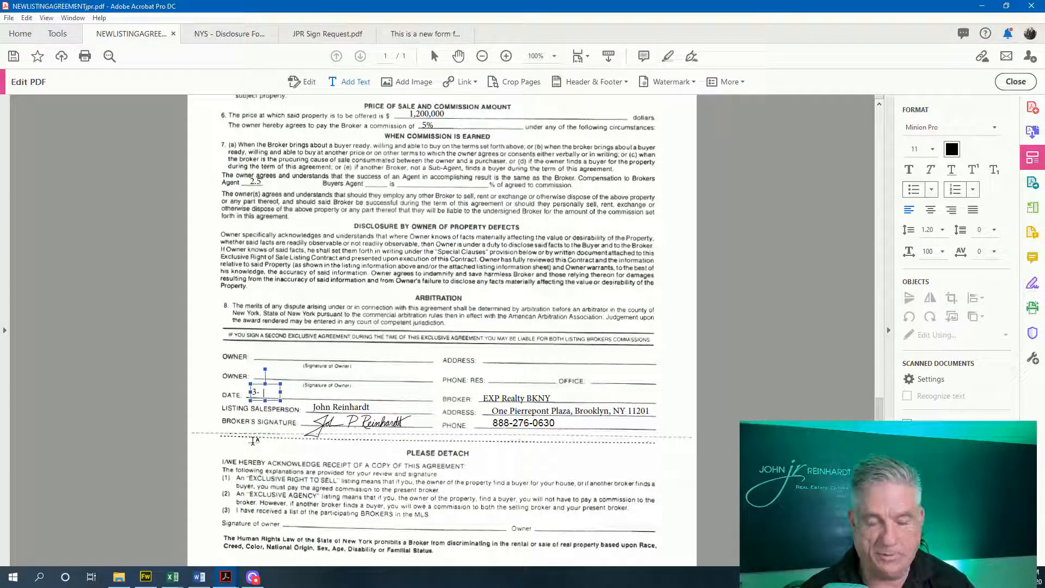
pyautogui.write('-23-202')
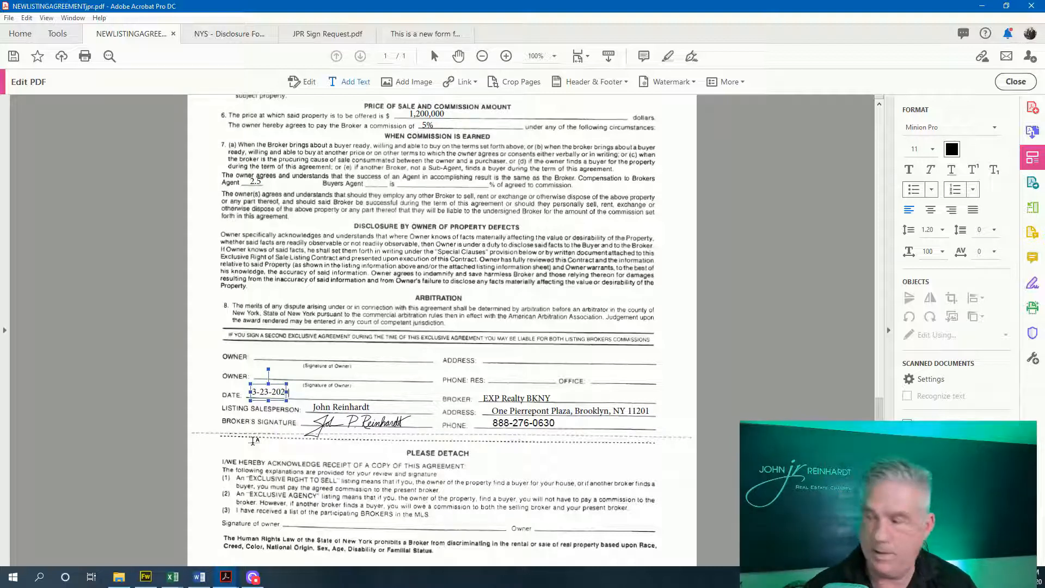
pyautogui.write('0')
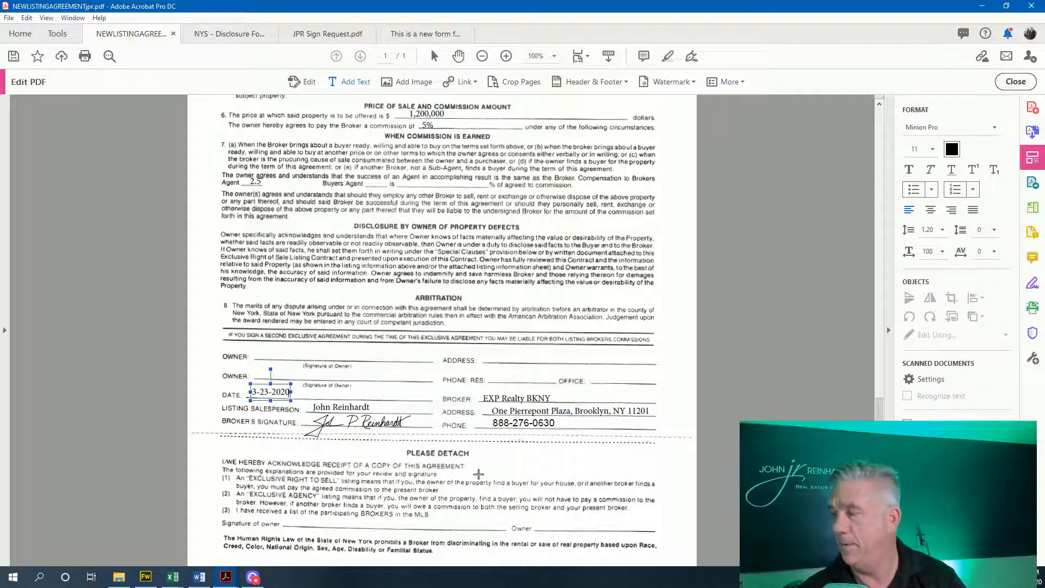
pyautogui.click(479, 473)
# Scroll back up and close the Edit PDF toolbar to return to reading view
pyautogui.scroll(3, 573, 372)
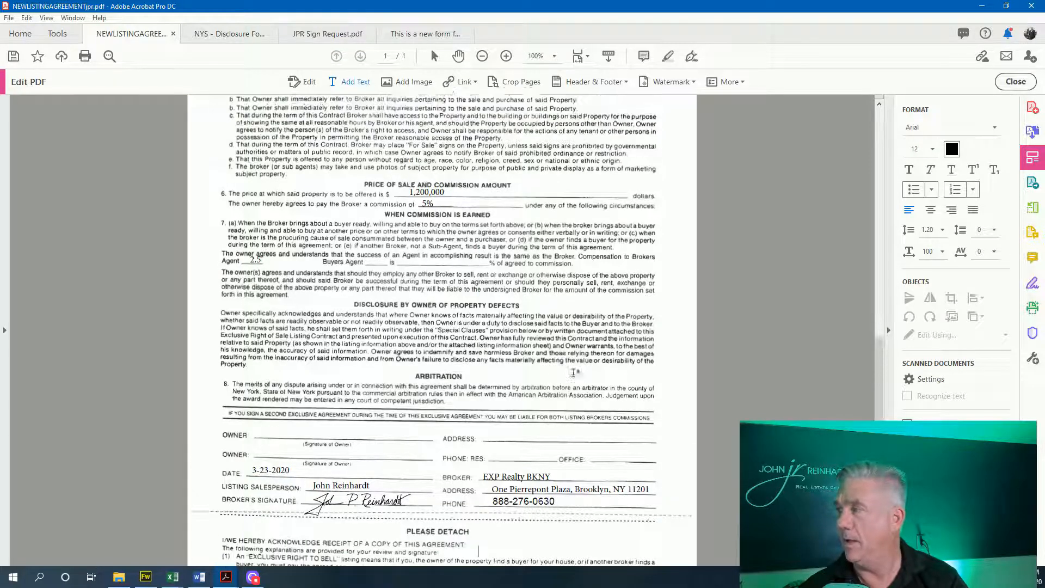
pyautogui.scroll(6, 573, 373)
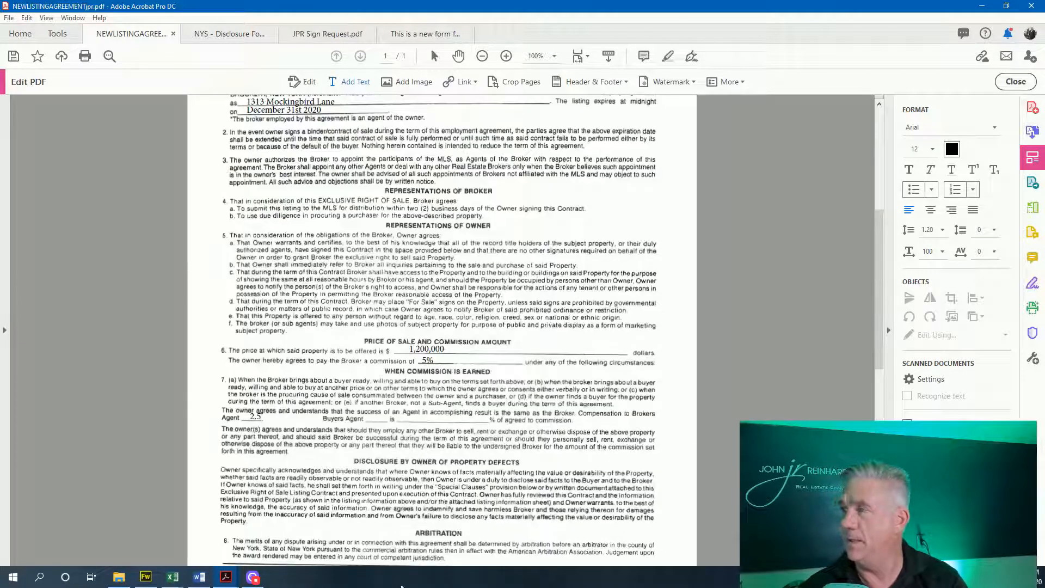
pyautogui.click(1033, 81)
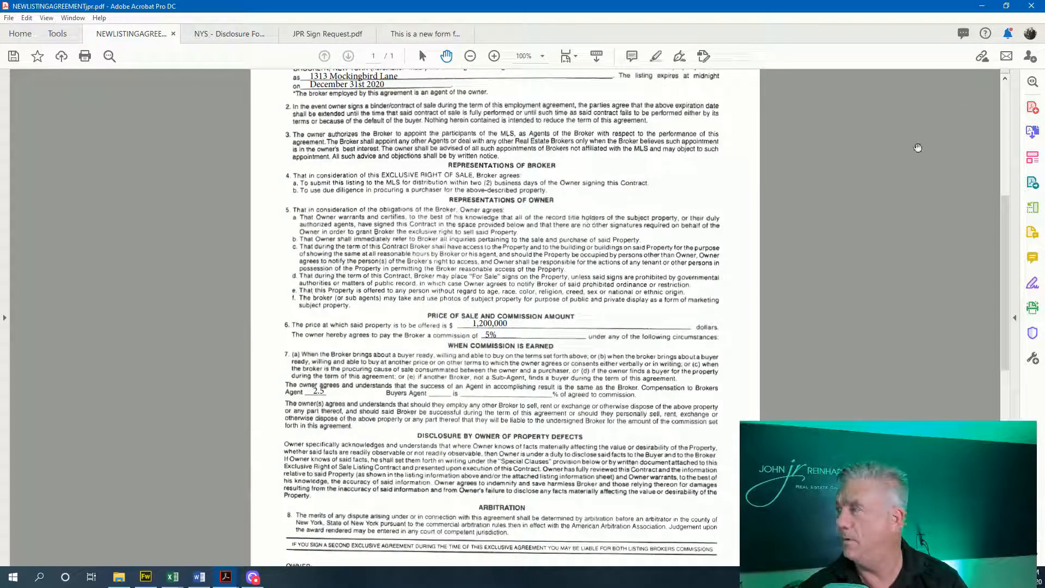
# Choose Fill and sign from the Fill & Sign pane, review the document, and proceed with Next
pyautogui.click(1034, 285)
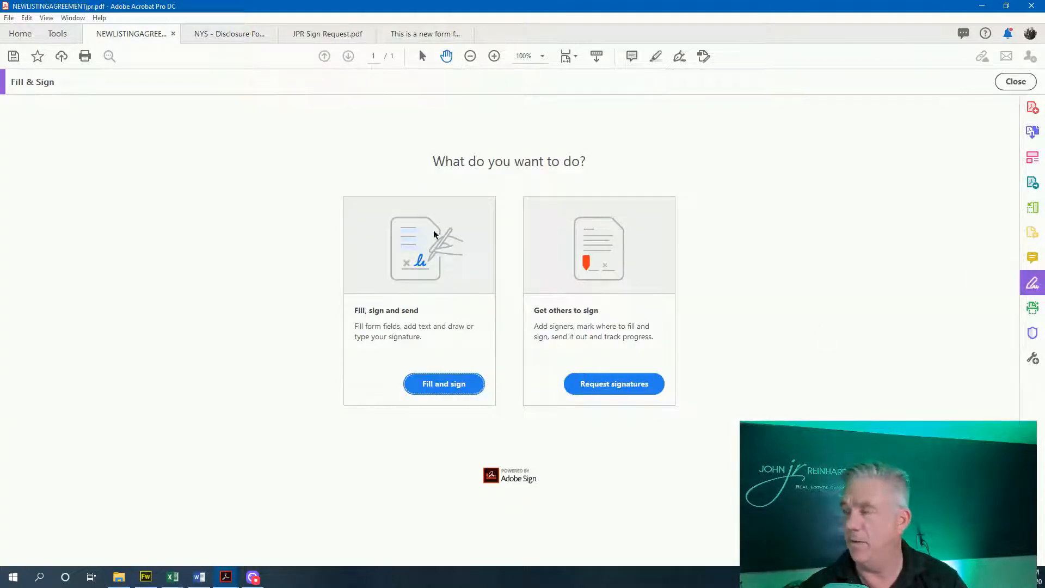
pyautogui.click(442, 389)
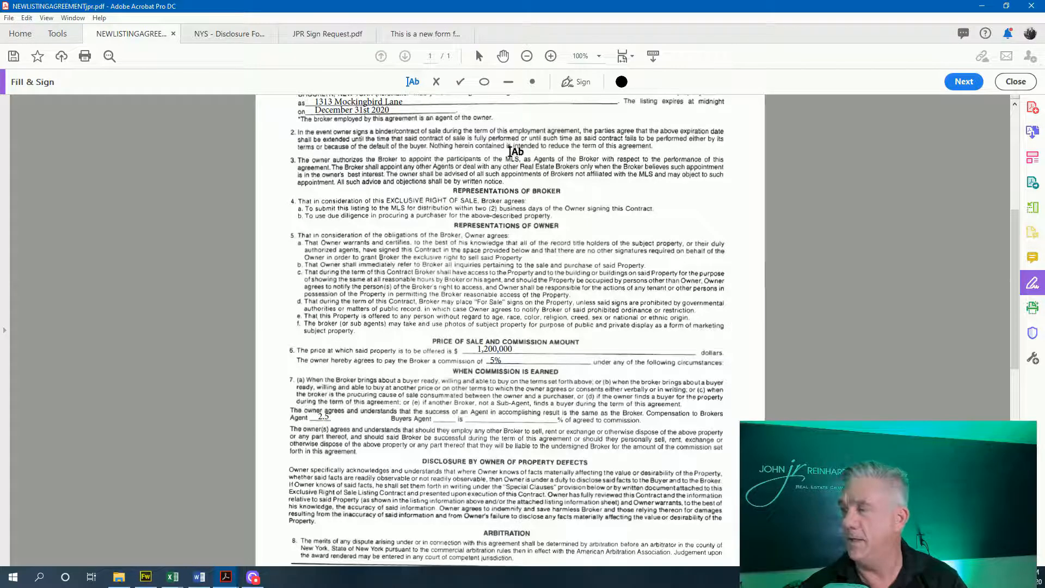
pyautogui.scroll(-3, 513, 163)
pyautogui.scroll(-7, 512, 206)
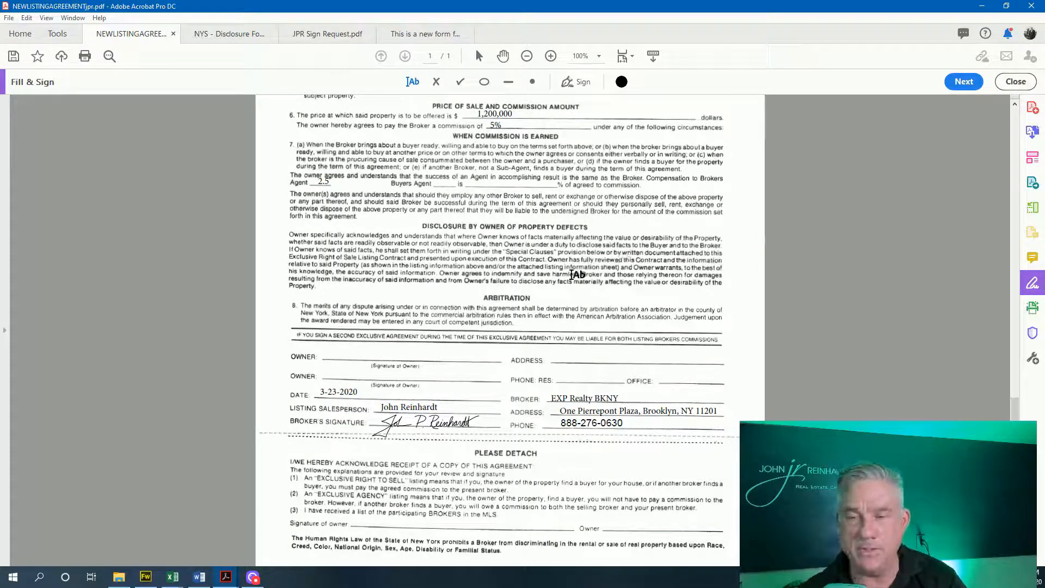
pyautogui.scroll(4, 577, 274)
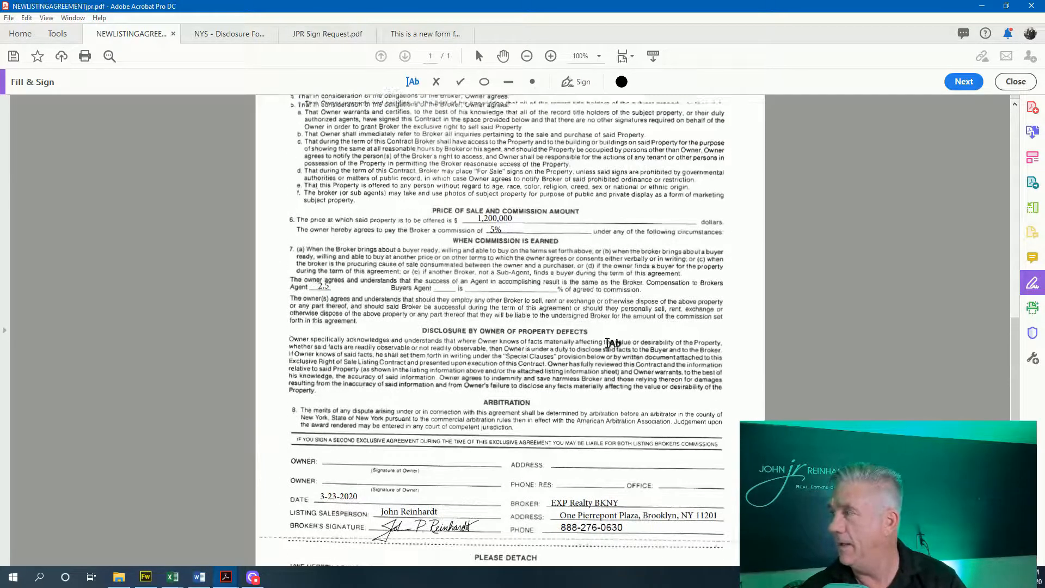
pyautogui.scroll(3, 608, 343)
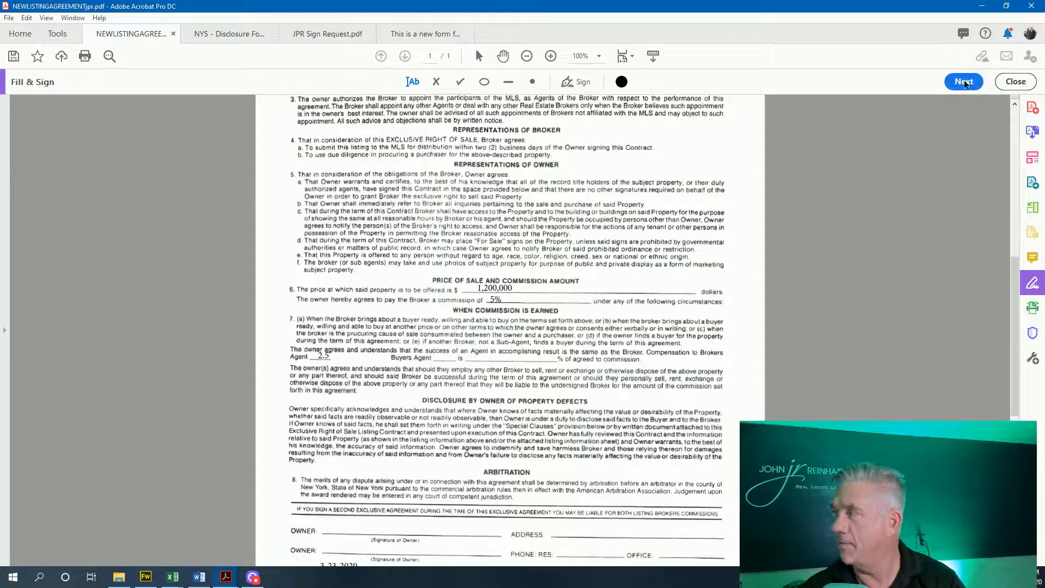
pyautogui.click(964, 81)
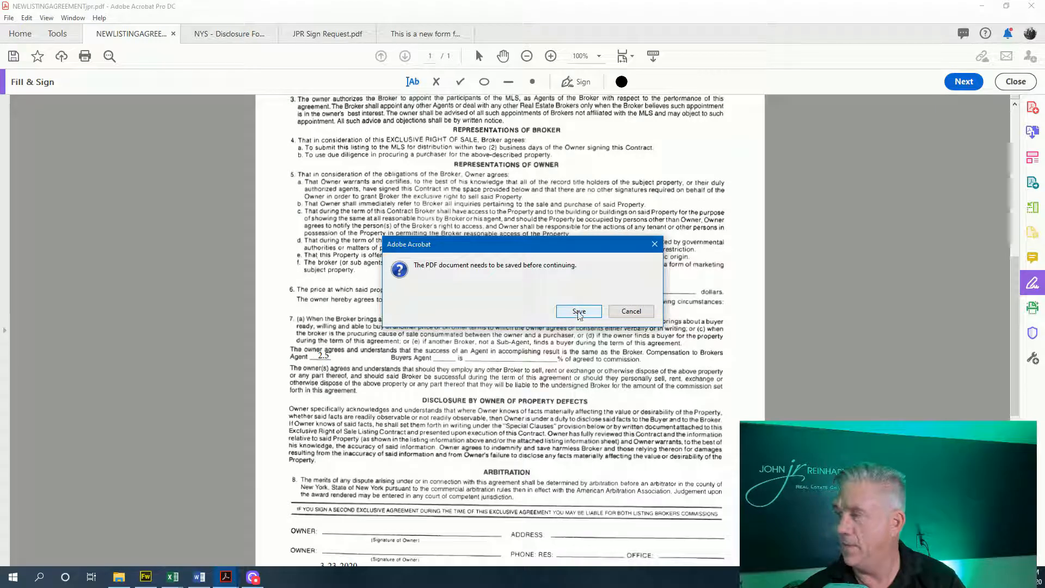
# Save the PDF, choose Request Signatures, and get started on the Adobe Sign request
pyautogui.click(579, 312)
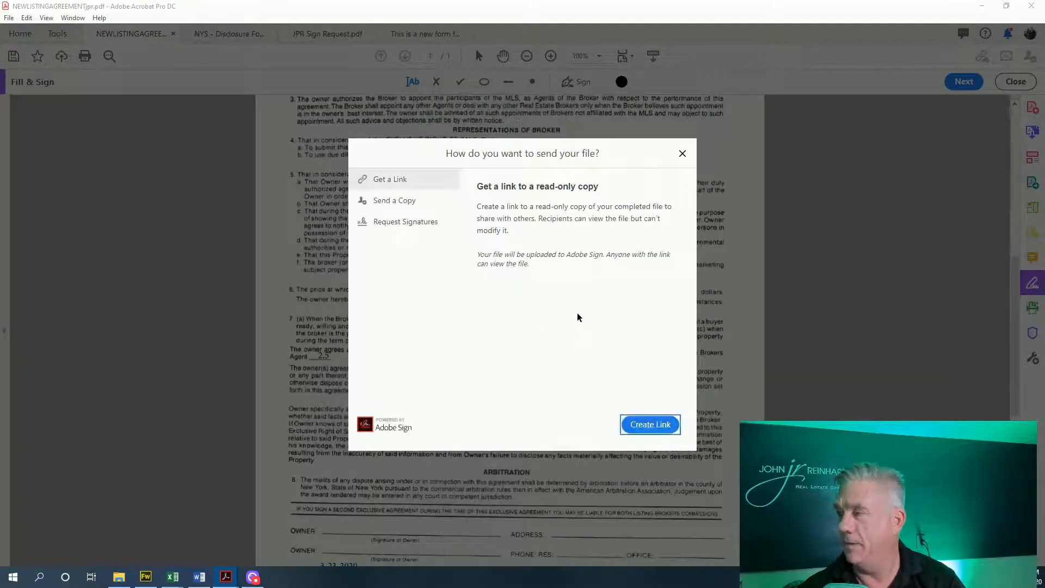
pyautogui.click(408, 227)
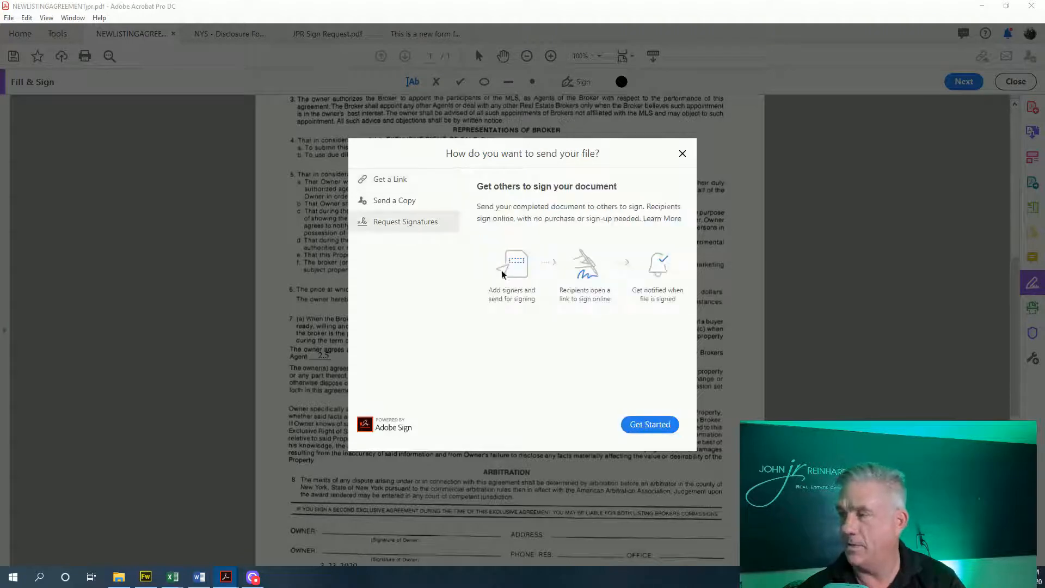
pyautogui.click(648, 426)
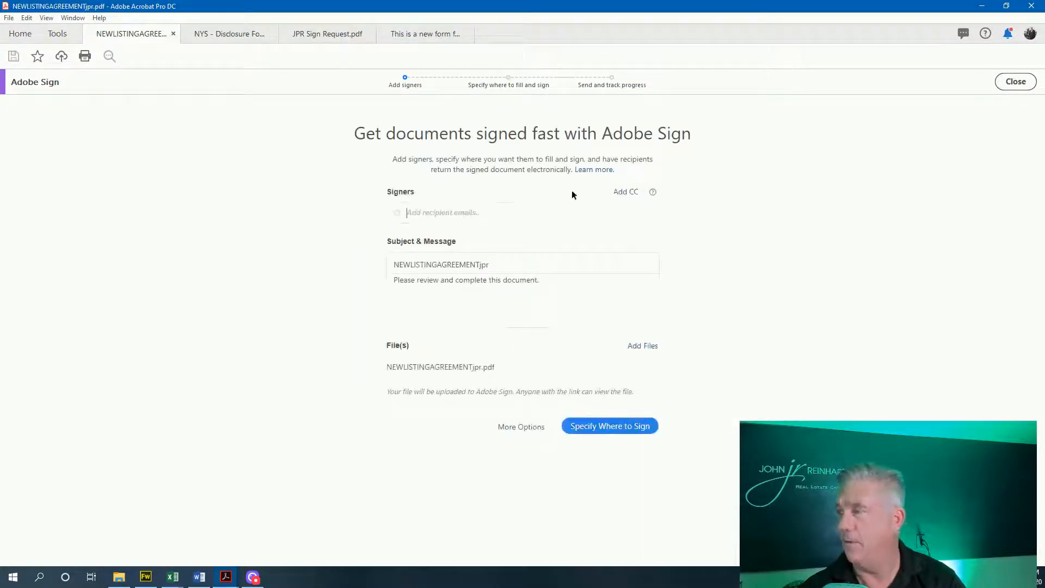
# Add the signer's e-mail address from the suggestions, then proceed to Specify Where to Sign
pyautogui.click(442, 213)
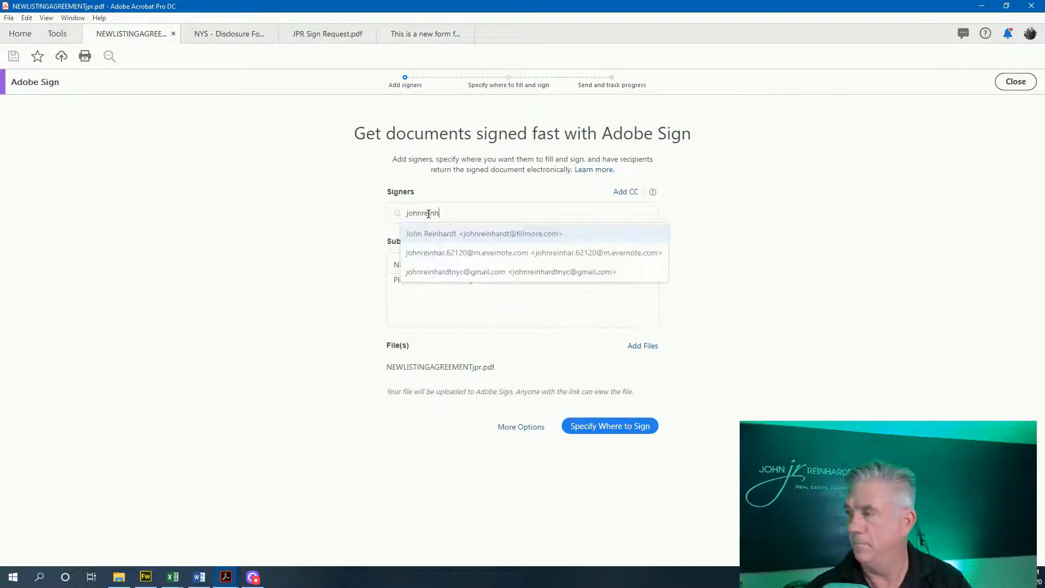
pyautogui.click(432, 252)
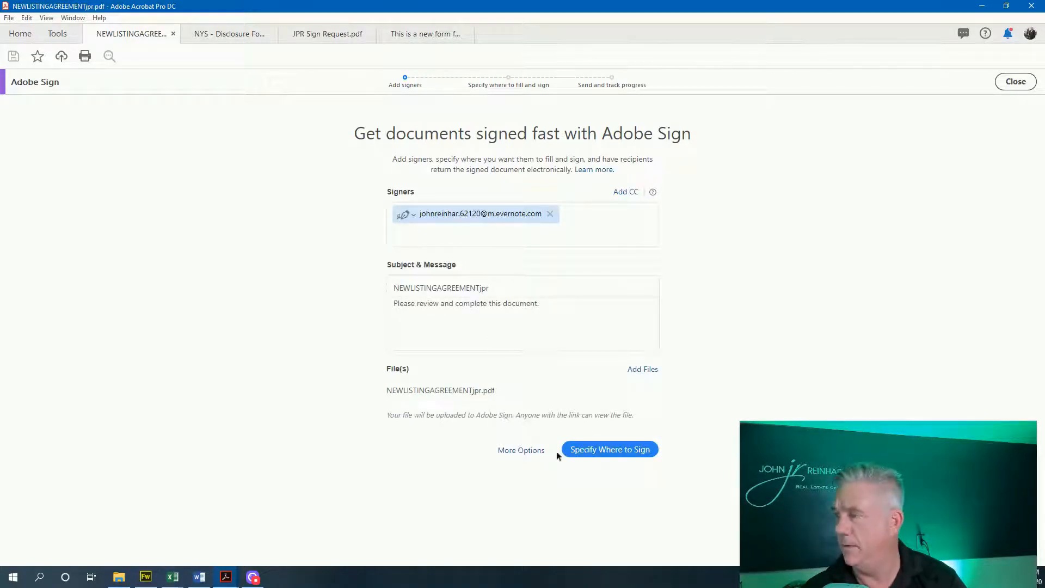
pyautogui.click(594, 452)
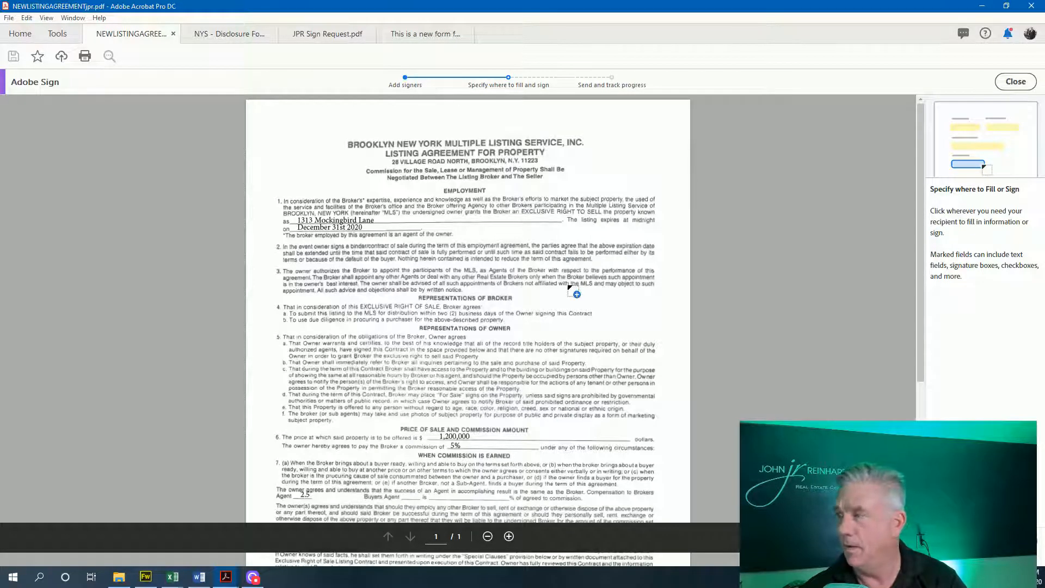
# Add signature fields on the first and second Owner lines of the listing agreement
pyautogui.scroll(-3, 574, 297)
pyautogui.scroll(-3, 577, 310)
pyautogui.scroll(1, 569, 305)
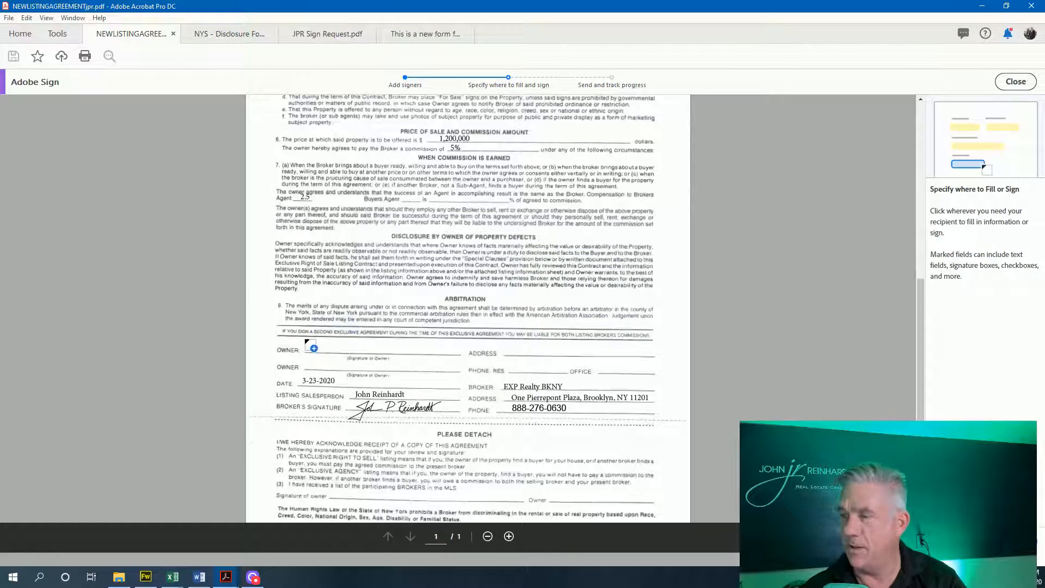
pyautogui.click(306, 343)
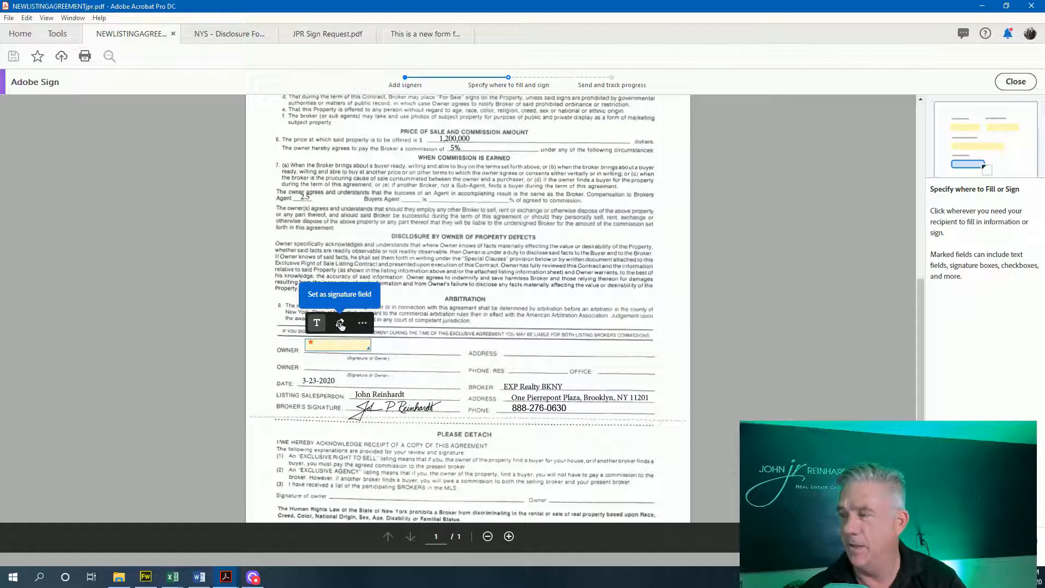
pyautogui.click(338, 325)
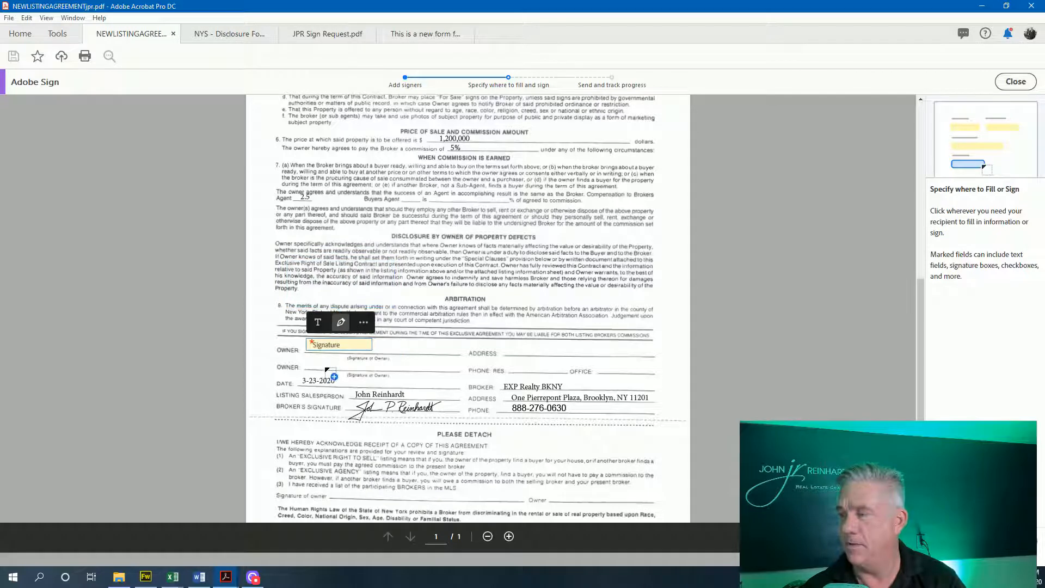
pyautogui.click(312, 355)
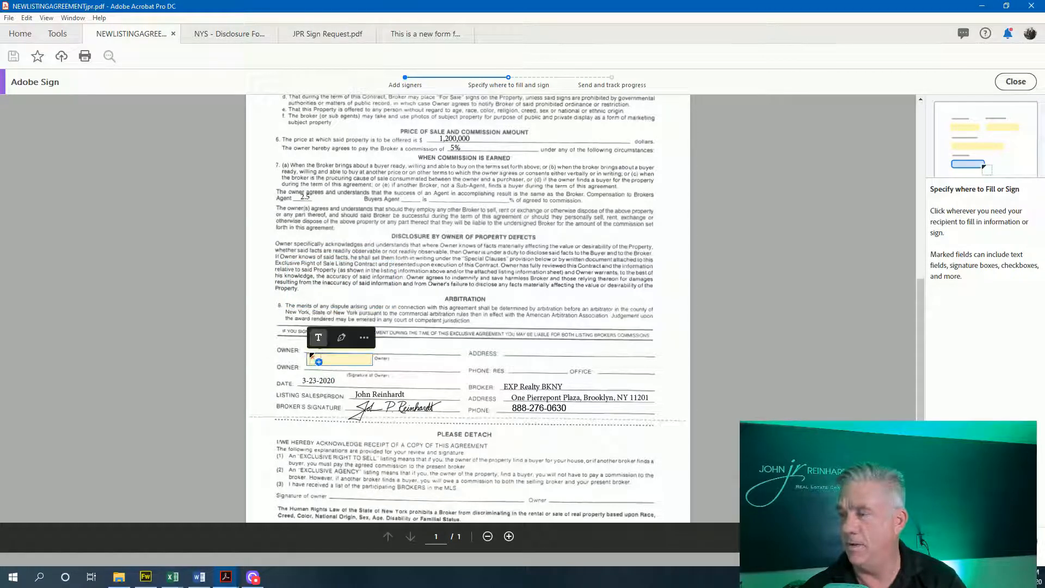
pyautogui.click(338, 338)
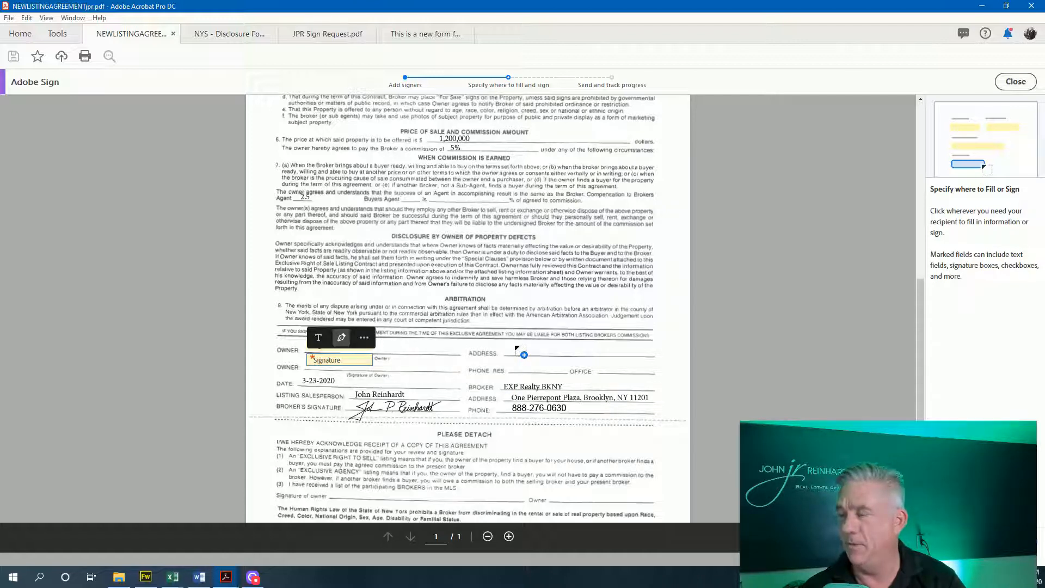
pyautogui.click(319, 338)
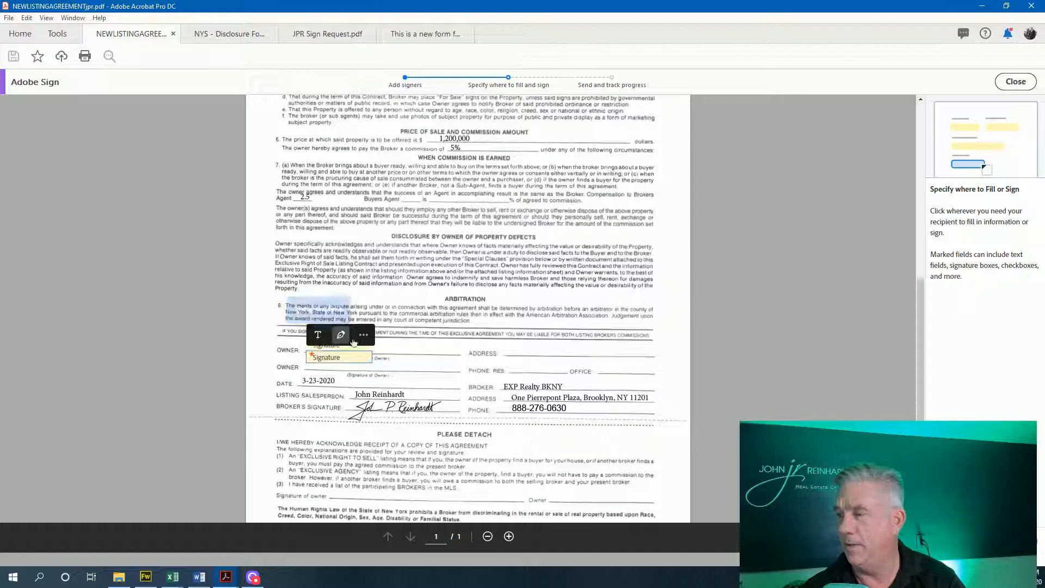
# Add fillable fields on the owner ADDRESS, PHONE RES and OFFICE lines
pyautogui.click(511, 350)
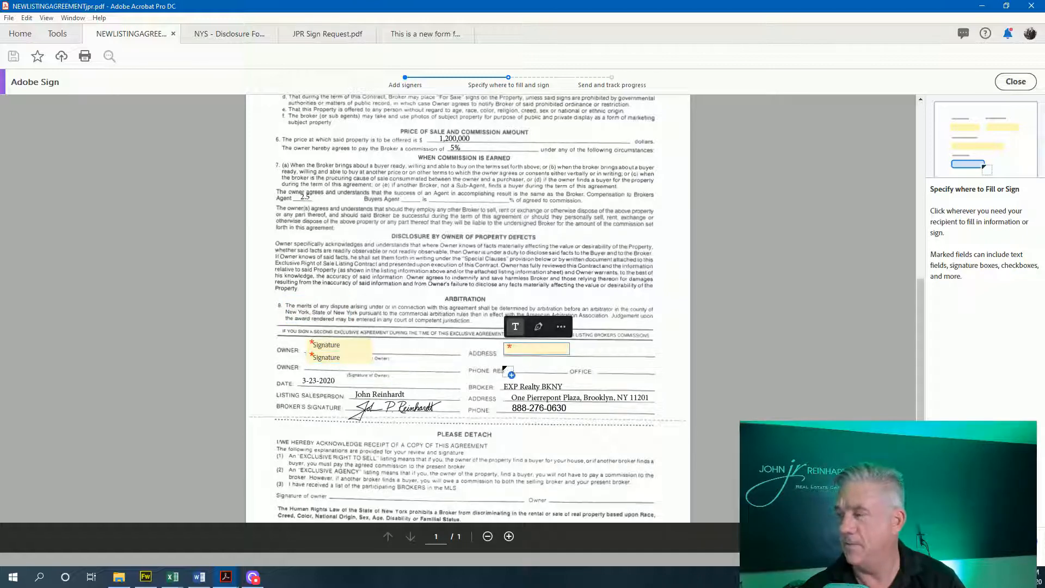
pyautogui.click(510, 361)
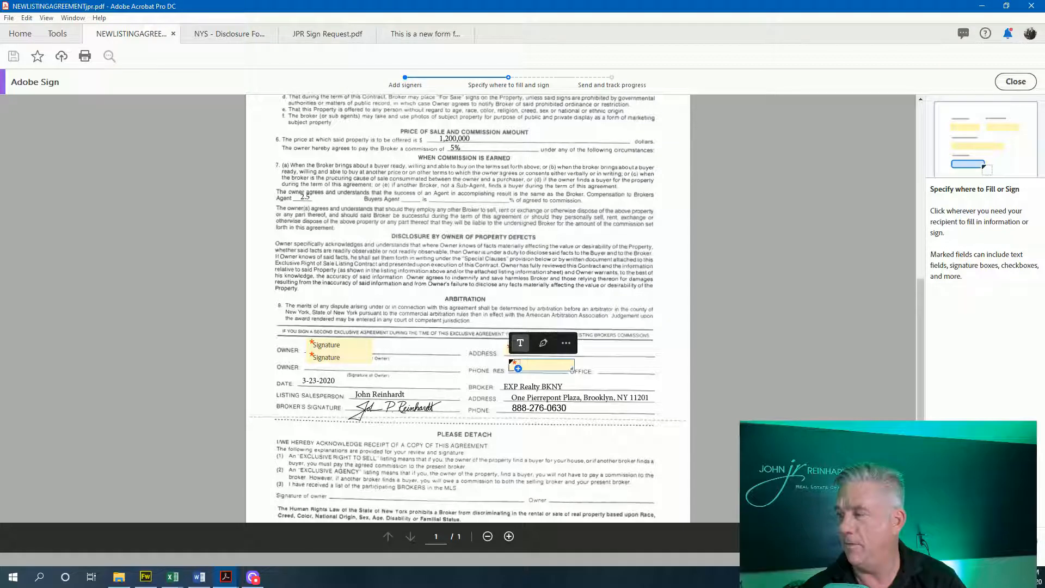
pyautogui.click(599, 362)
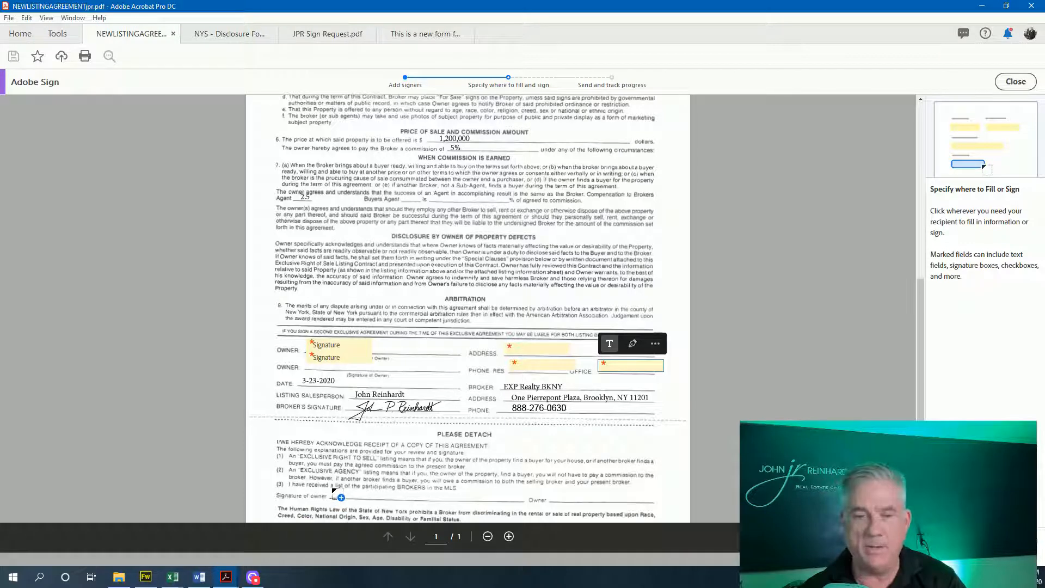
# Add signature fields on both Signature of owner lines, send the agreement, and switch to the NYS Disclosure Form
pyautogui.click(337, 493)
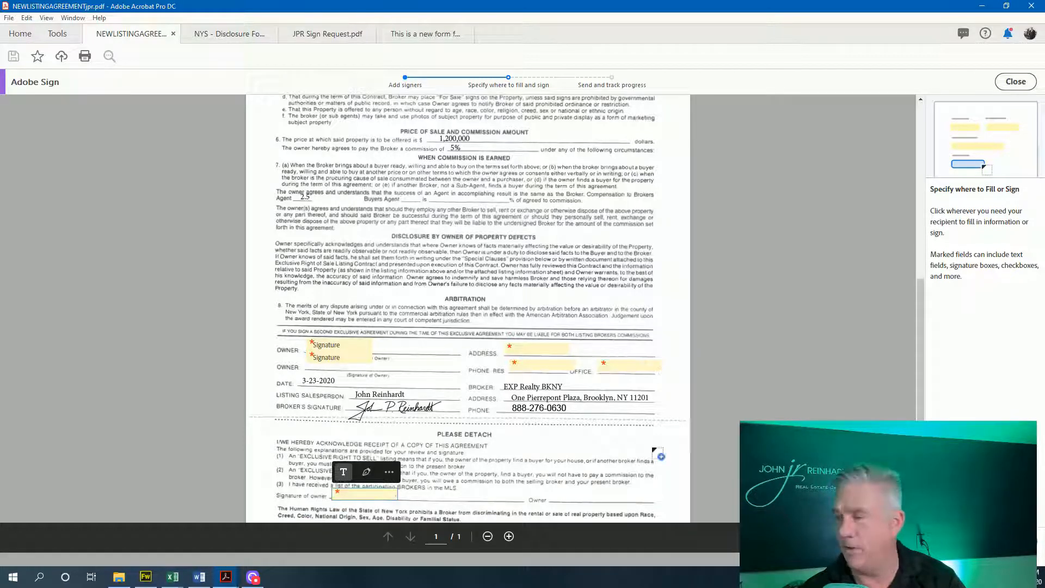
pyautogui.click(366, 471)
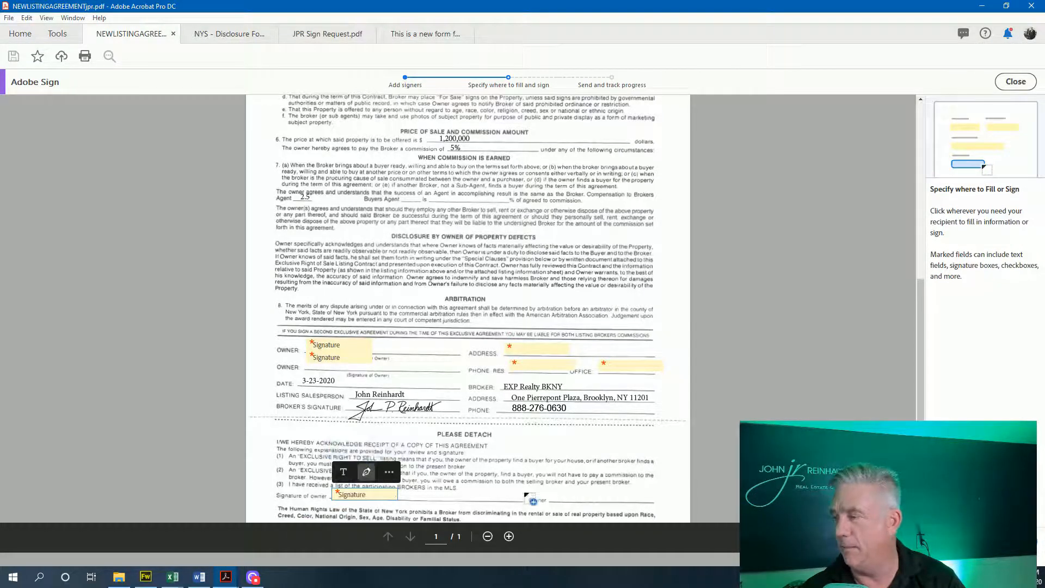
pyautogui.click(559, 493)
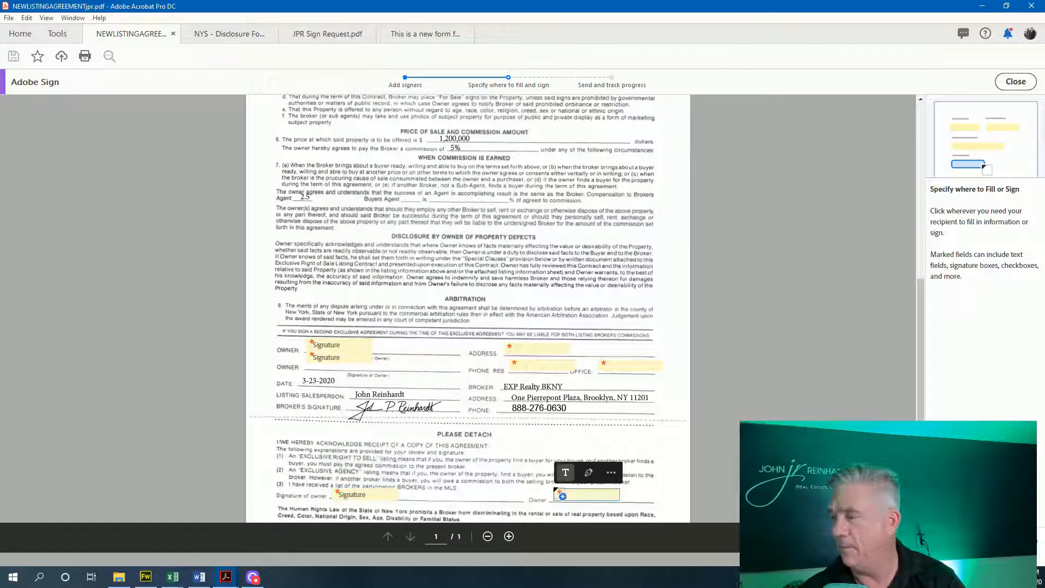
pyautogui.click(588, 478)
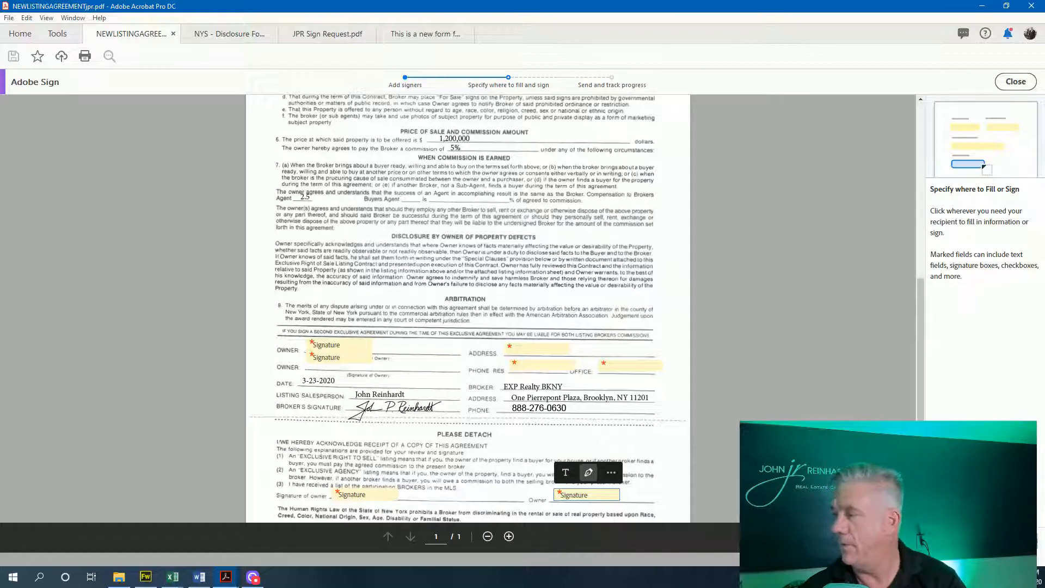
pyautogui.click(983, 539)
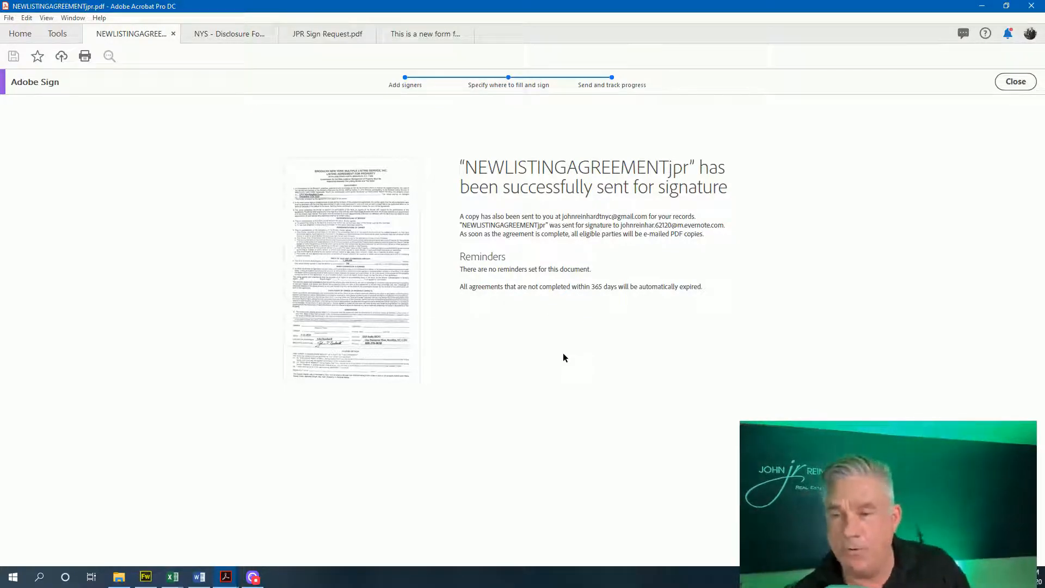
pyautogui.click(243, 35)
# Scroll to page 2's licensee section showing EXP Realty BKNY with Seller's agent checked
pyautogui.scroll(3, 567, 299)
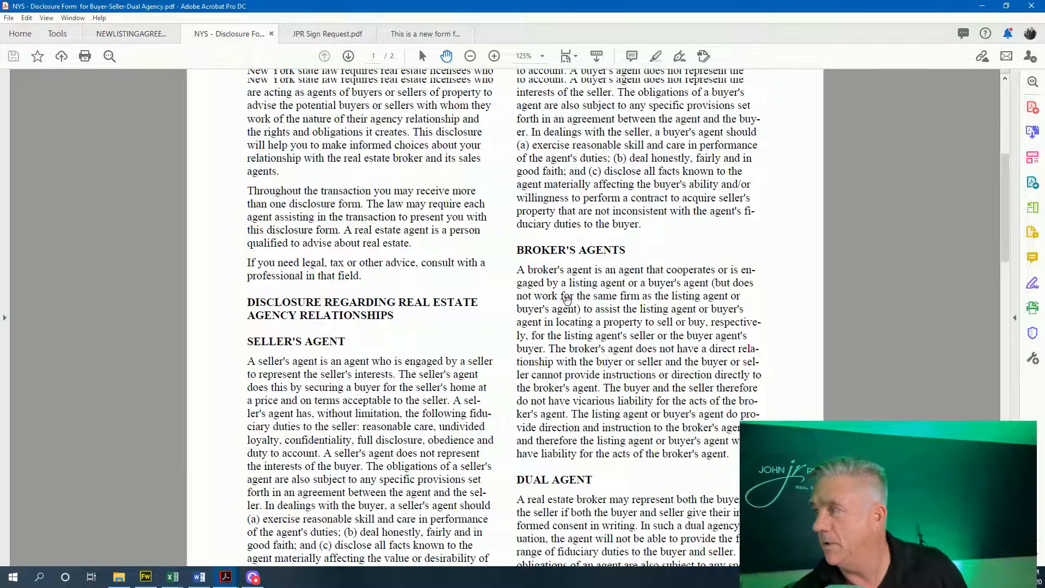
pyautogui.scroll(3, 567, 299)
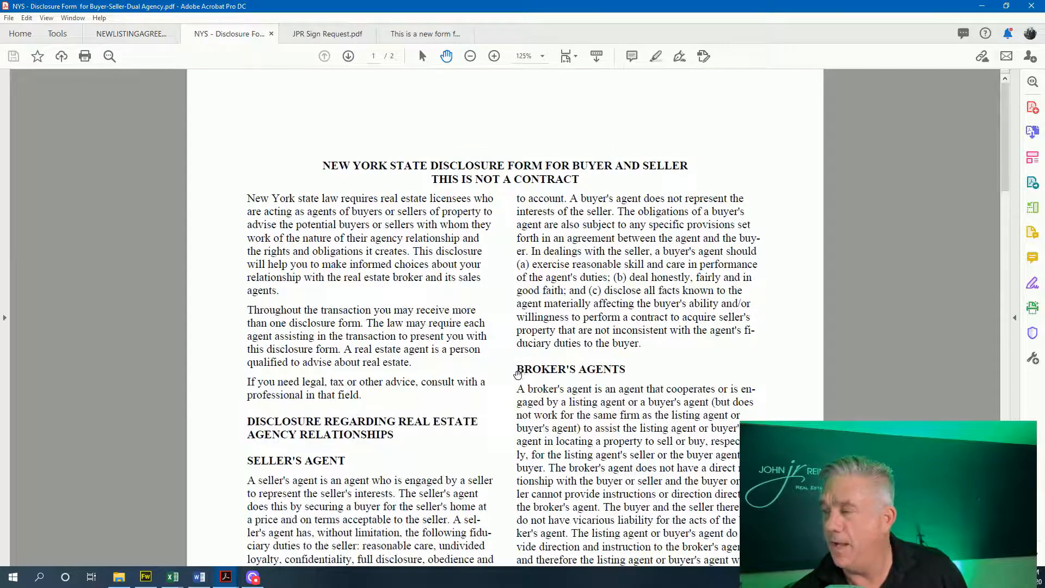
pyautogui.scroll(-5, 518, 373)
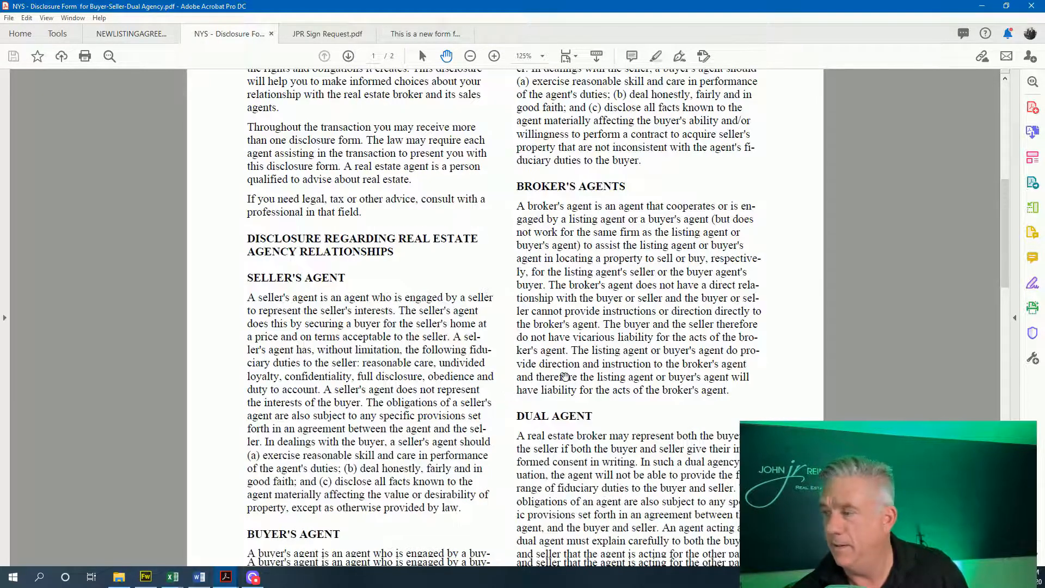
pyautogui.scroll(-4, 563, 375)
pyautogui.scroll(-10, 276, 335)
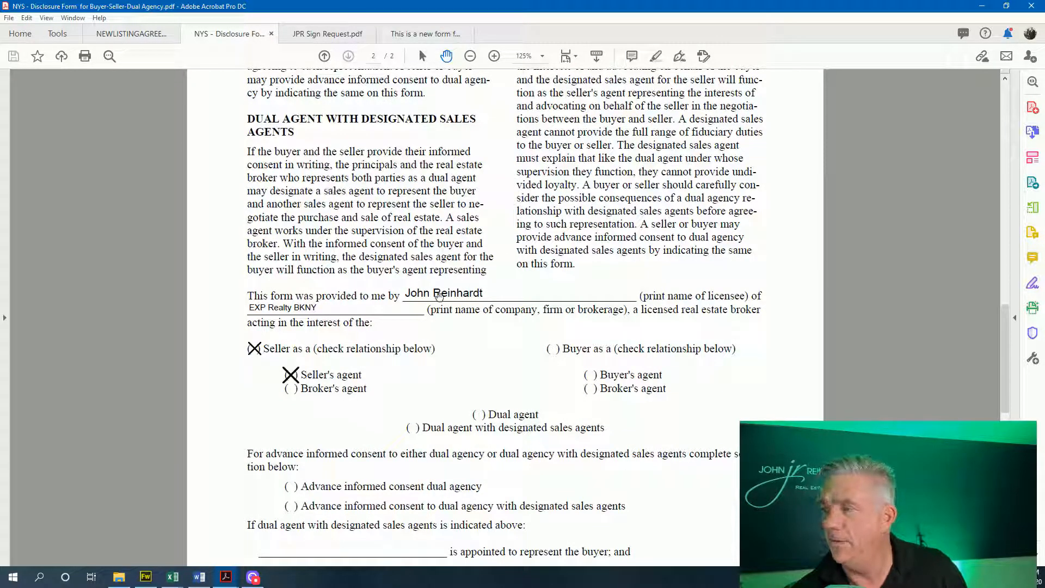
pyautogui.scroll(-1, 444, 289)
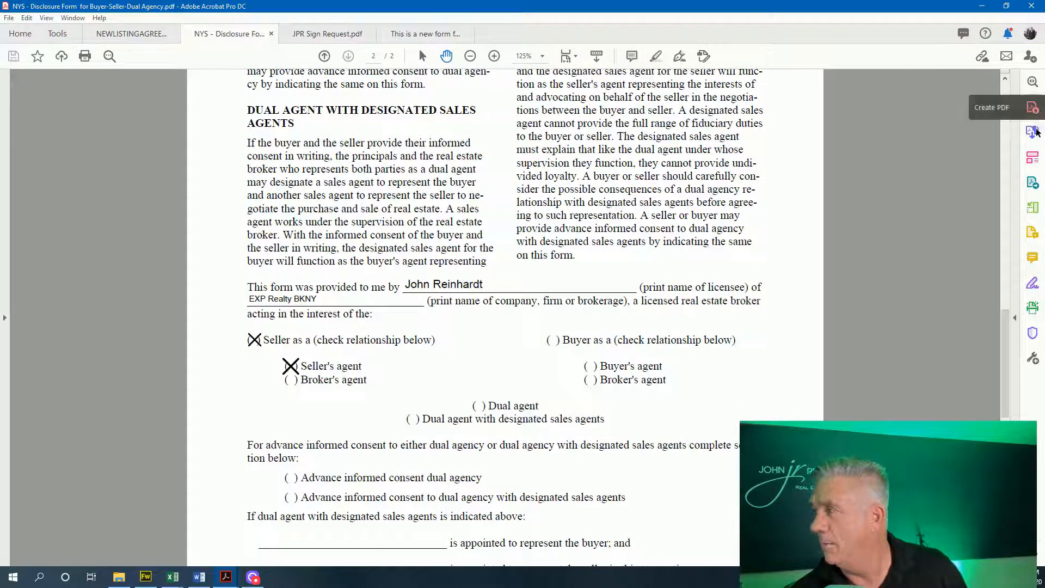
# Inspect the Seller's agent / Broker's agent text block in Edit PDF without changes, then close editing
pyautogui.click(1034, 158)
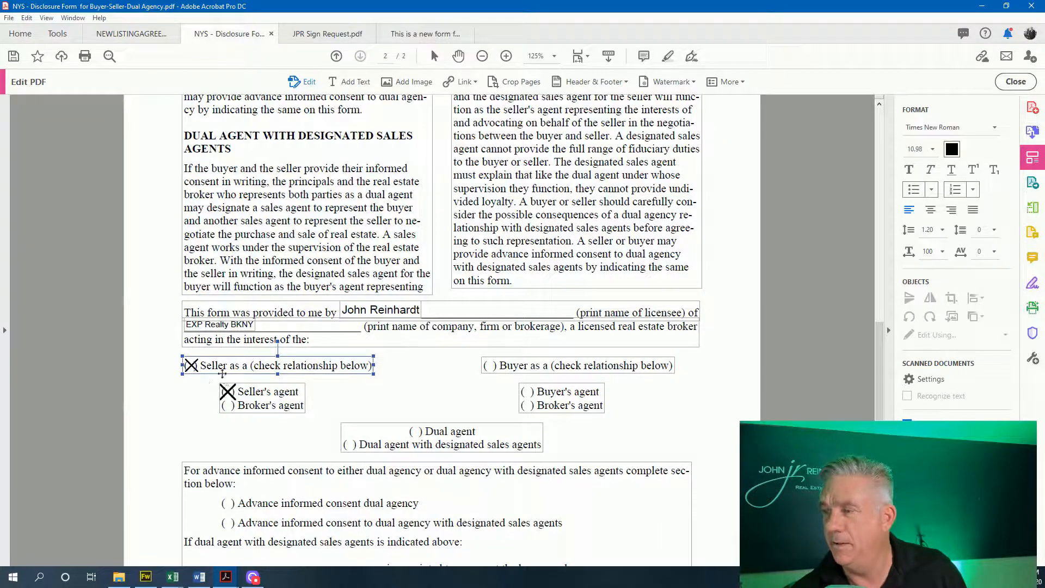
pyautogui.click(252, 392)
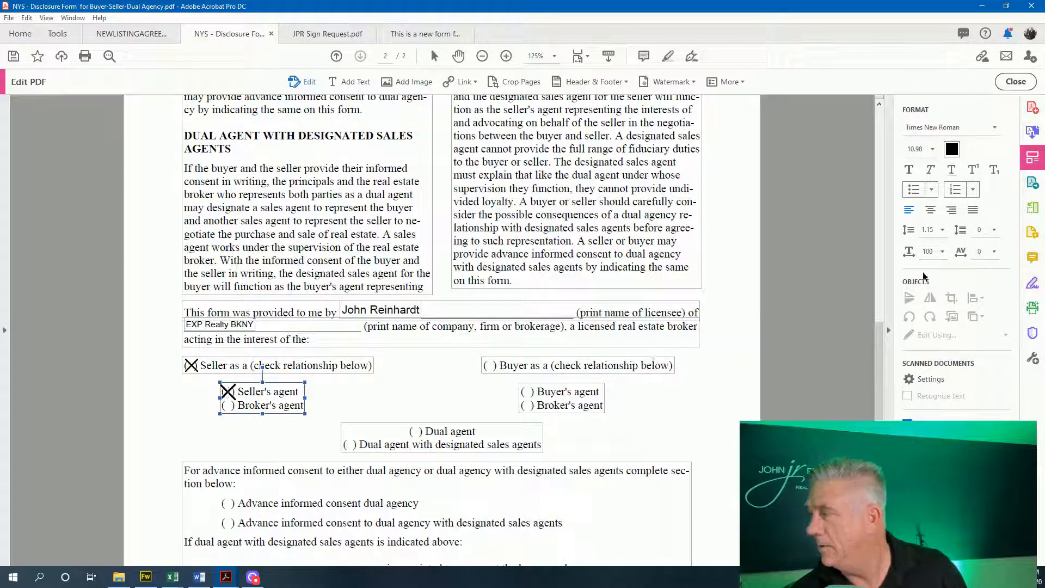
pyautogui.scroll(-5, 724, 342)
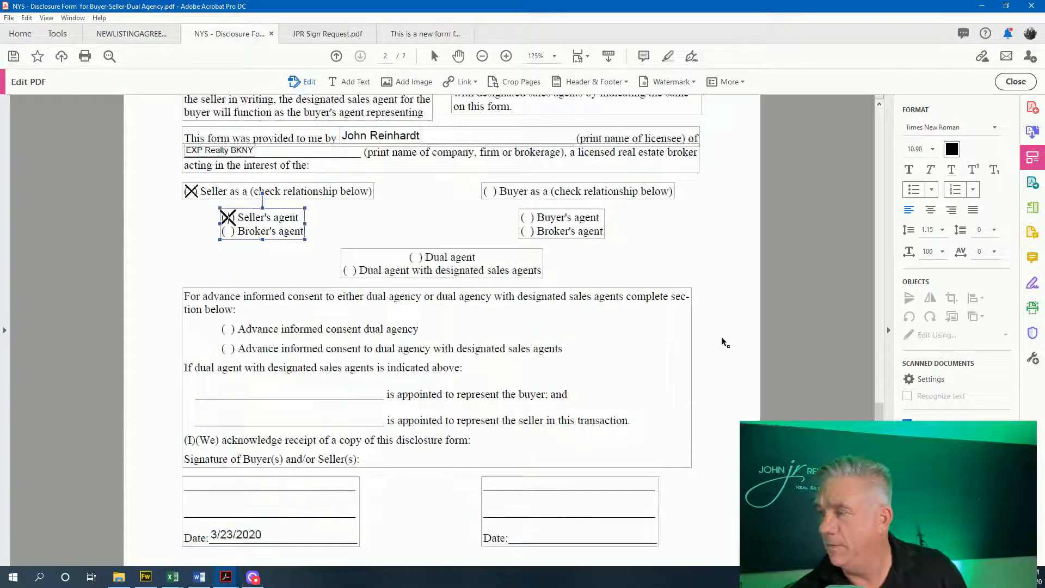
pyautogui.scroll(-2, 723, 342)
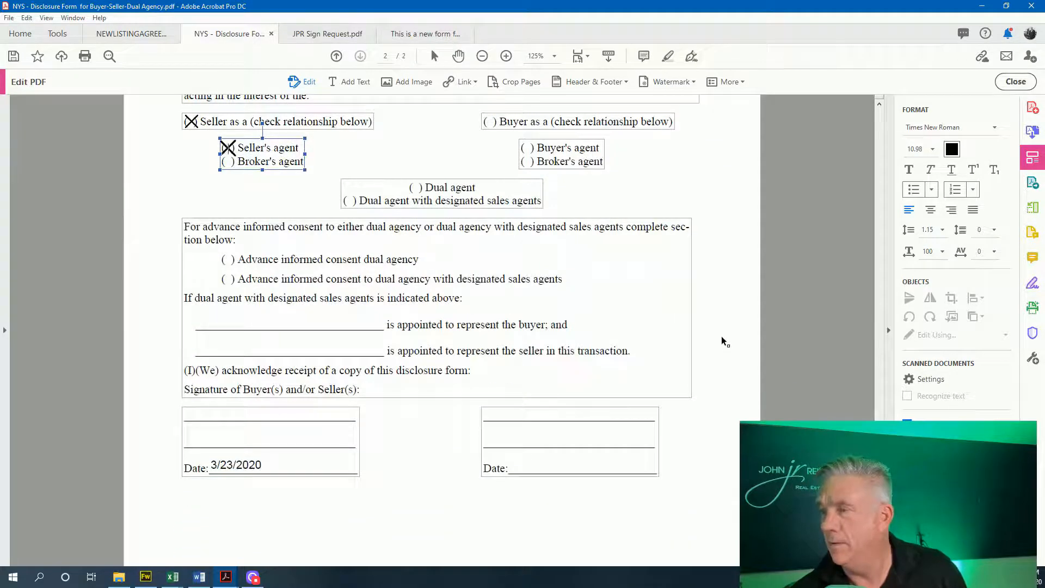
pyautogui.scroll(-1, 726, 345)
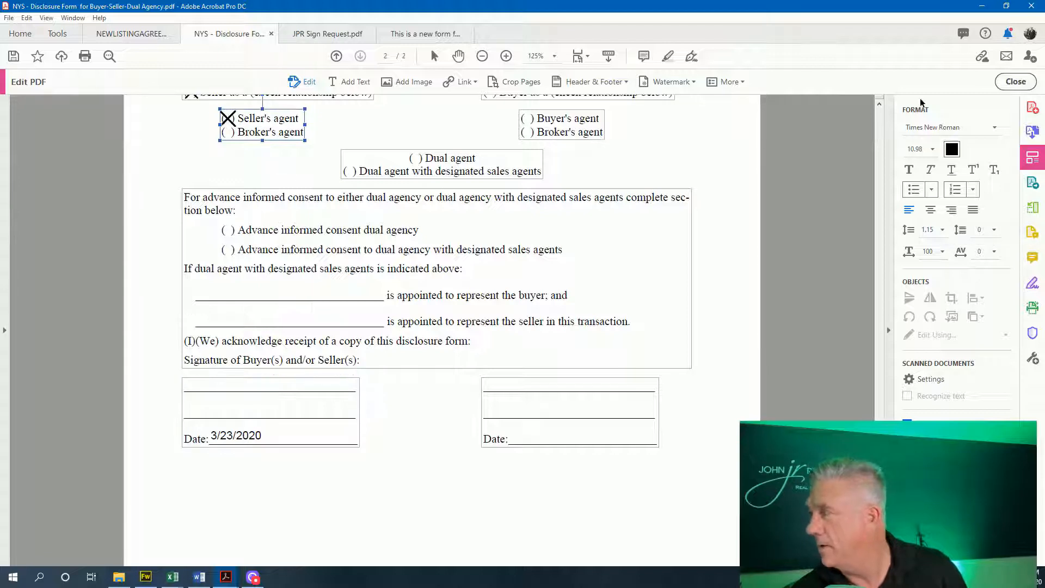
pyautogui.click(1005, 90)
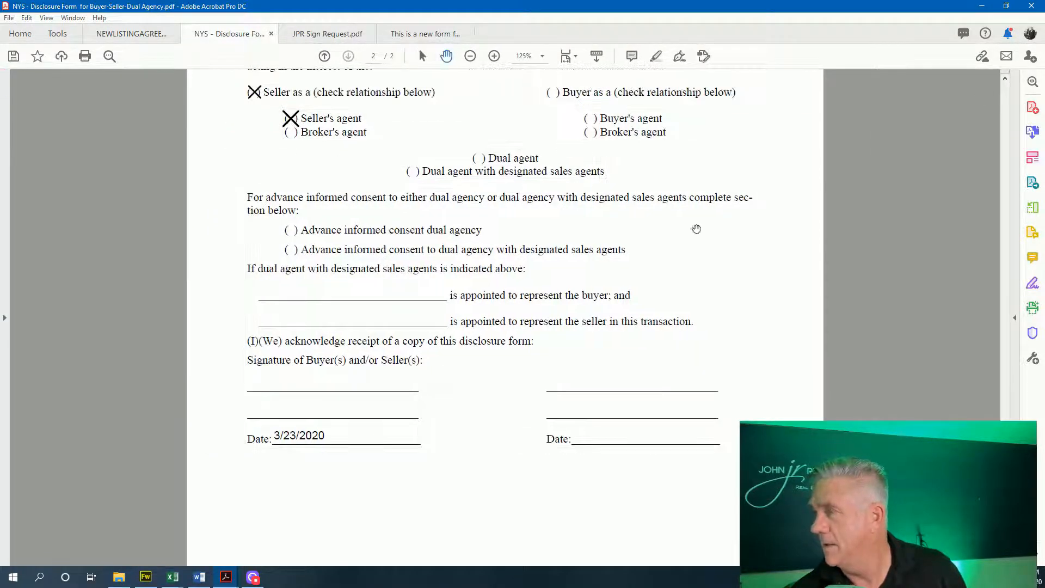
# Bring up the Fill & Sign options for the disclosure form
pyautogui.scroll(3, 653, 207)
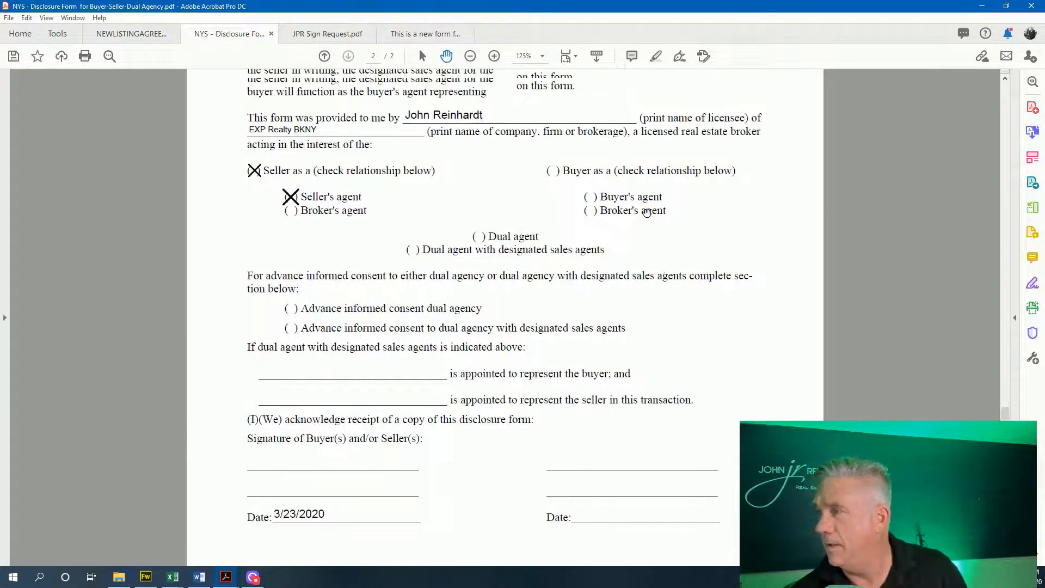
pyautogui.scroll(-3, 685, 228)
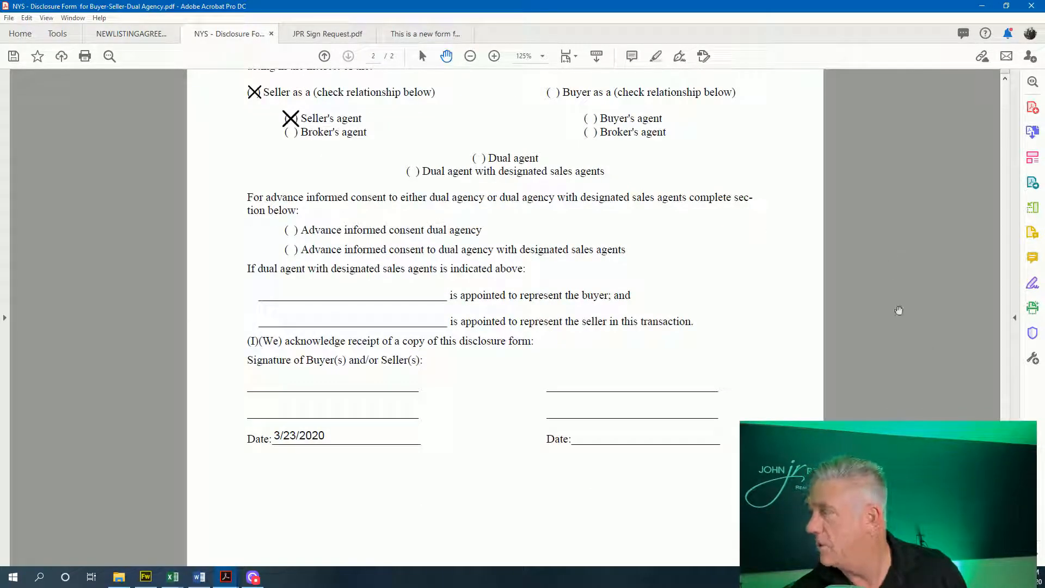
pyautogui.scroll(1, 963, 301)
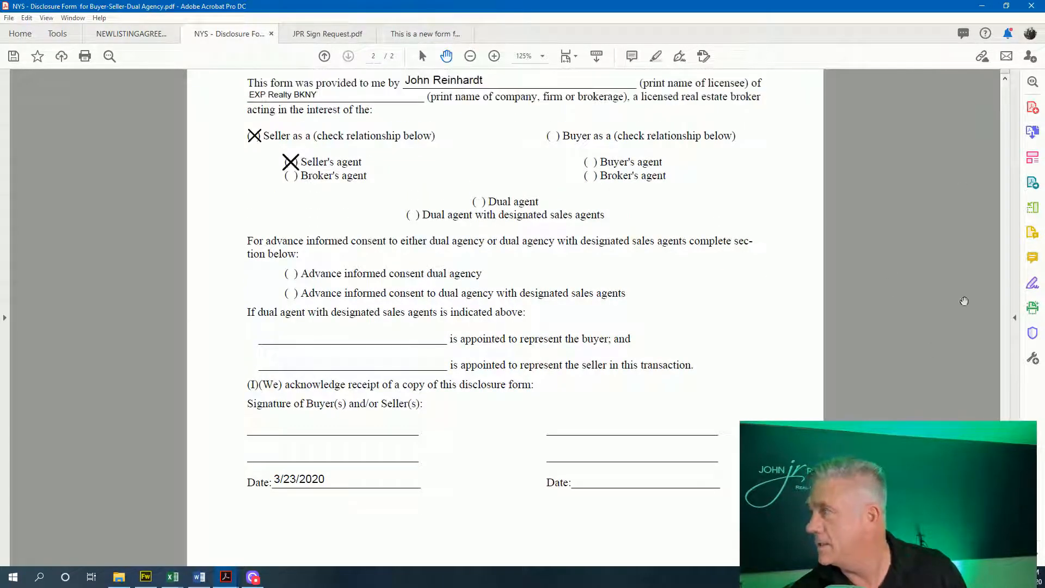
pyautogui.click(1031, 284)
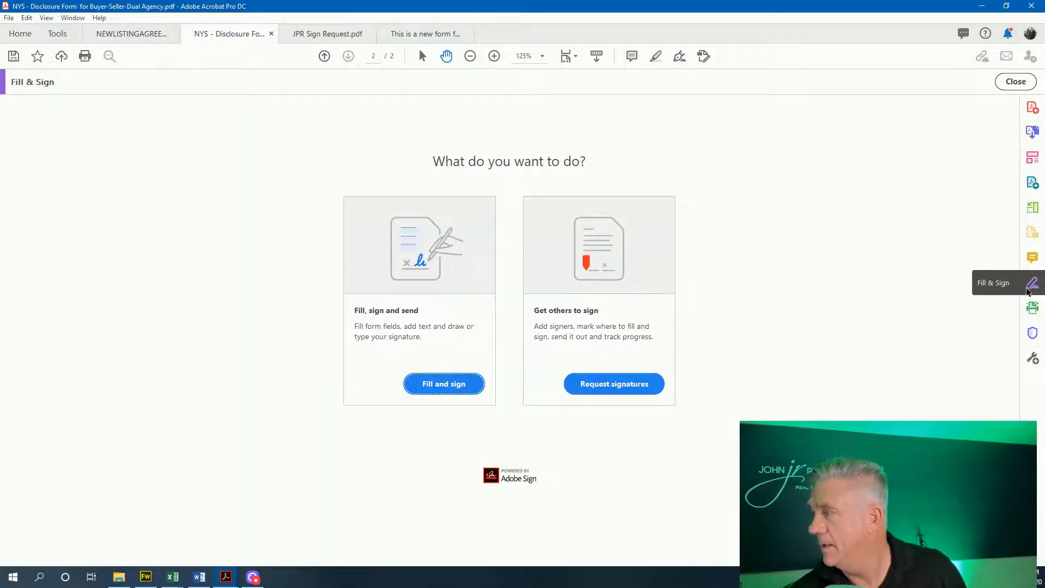
# Choose Fill and sign, save the disclosure form, and begin a Request Signatures setup
pyautogui.click(435, 392)
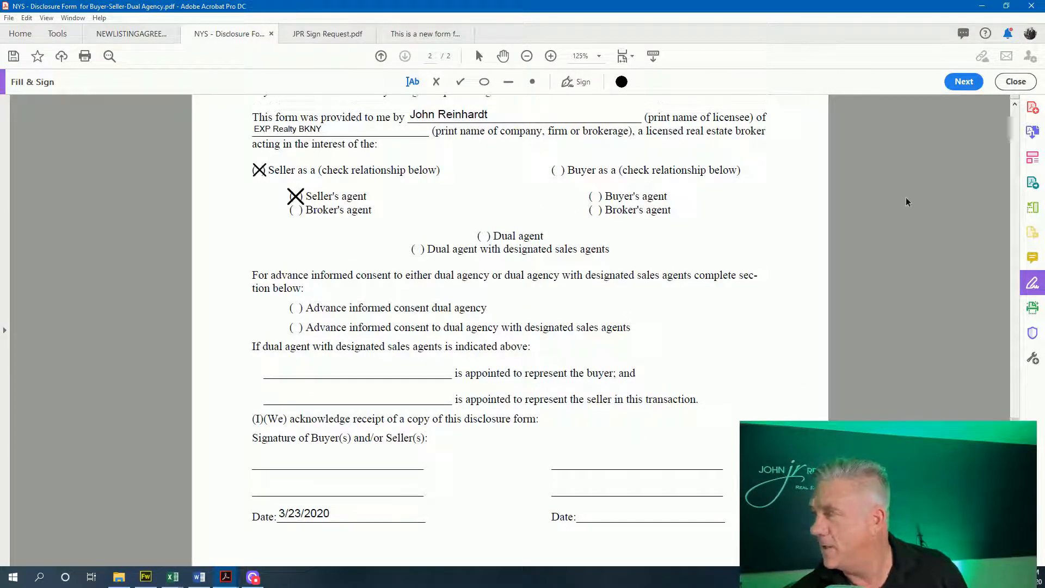
pyautogui.click(962, 83)
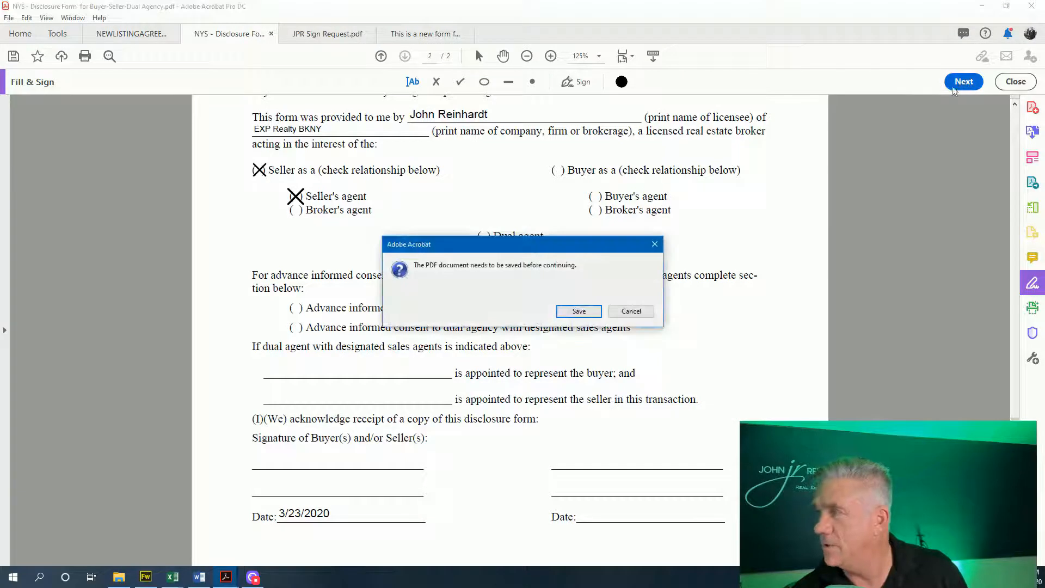
pyautogui.click(579, 312)
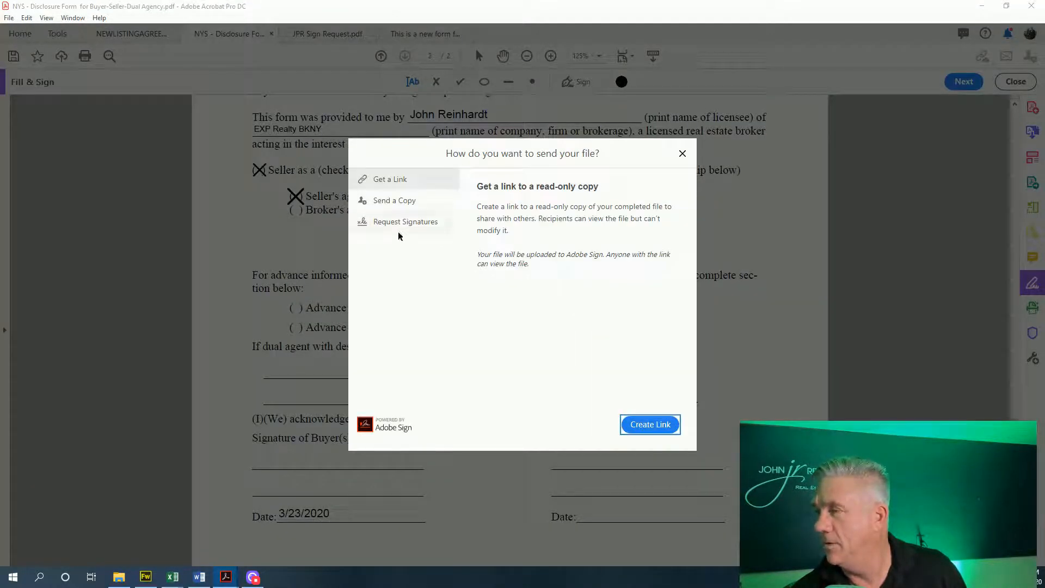
pyautogui.click(403, 222)
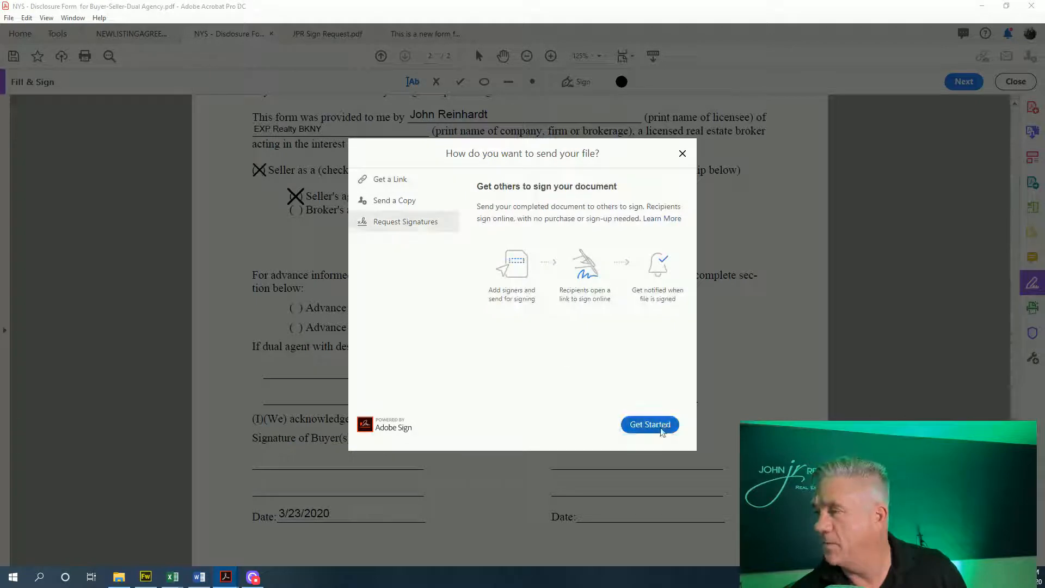
pyautogui.click(658, 428)
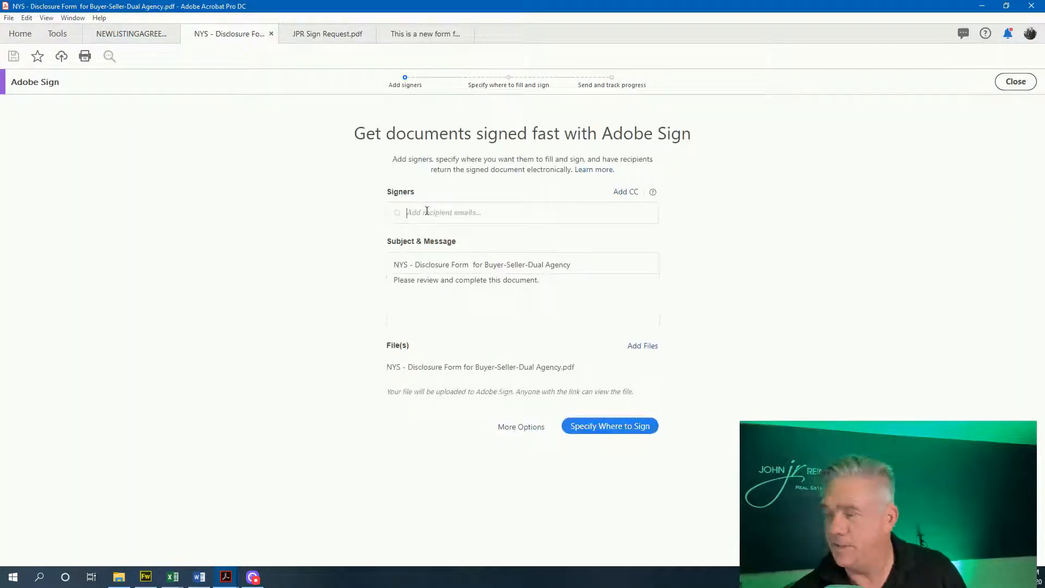
# Add the recipient's contact as the signer and proceed to Specify Where to Sign
pyautogui.write('j')
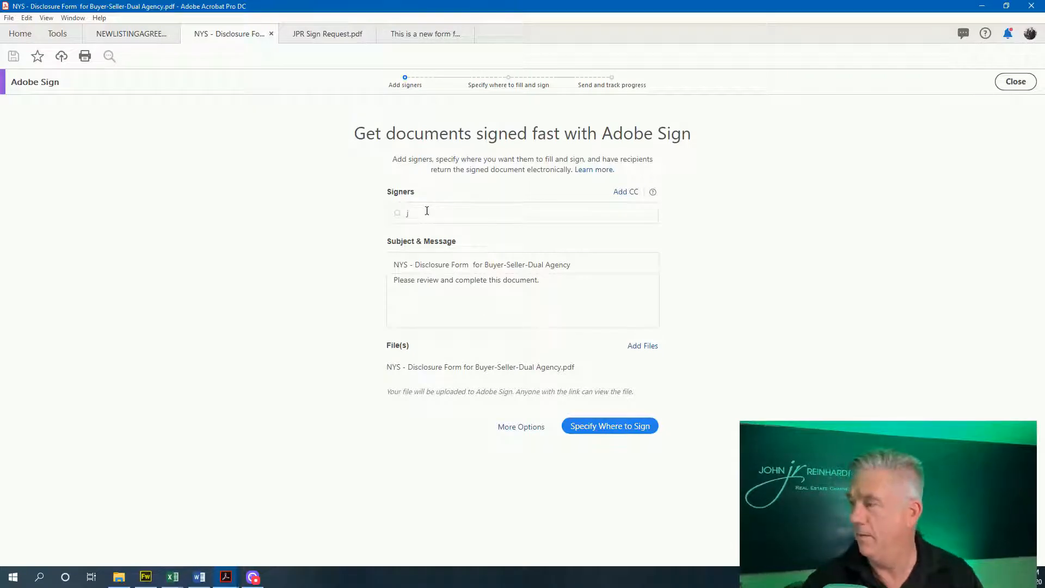
pyautogui.write('o')
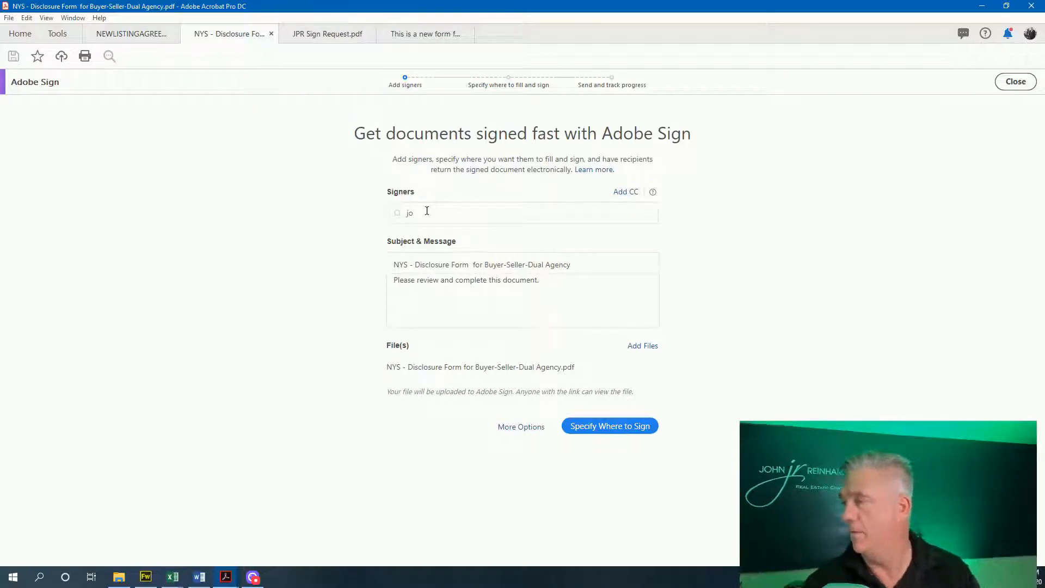
pyautogui.write('hn')
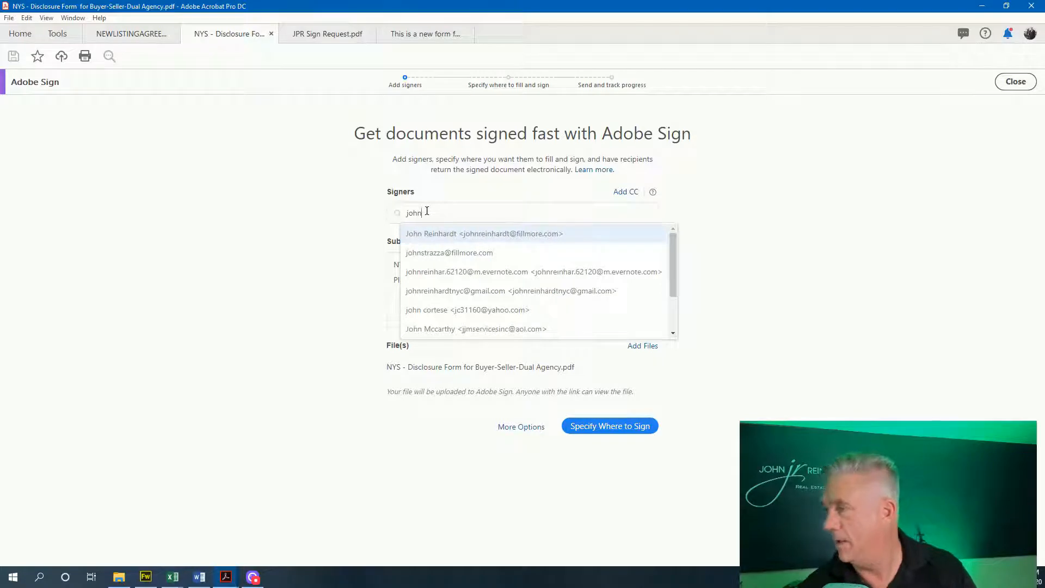
pyautogui.click(458, 275)
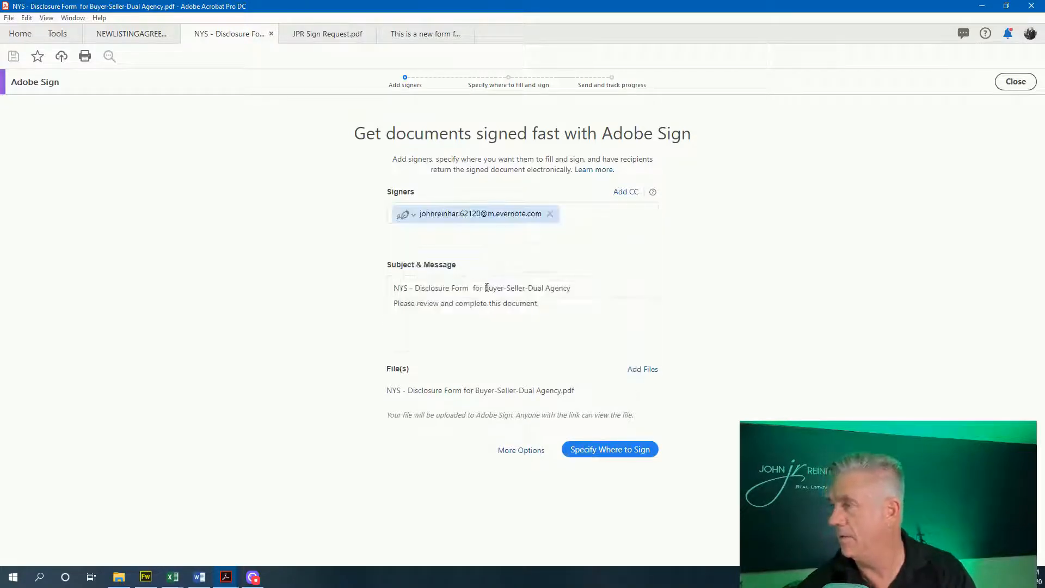
pyautogui.click(595, 454)
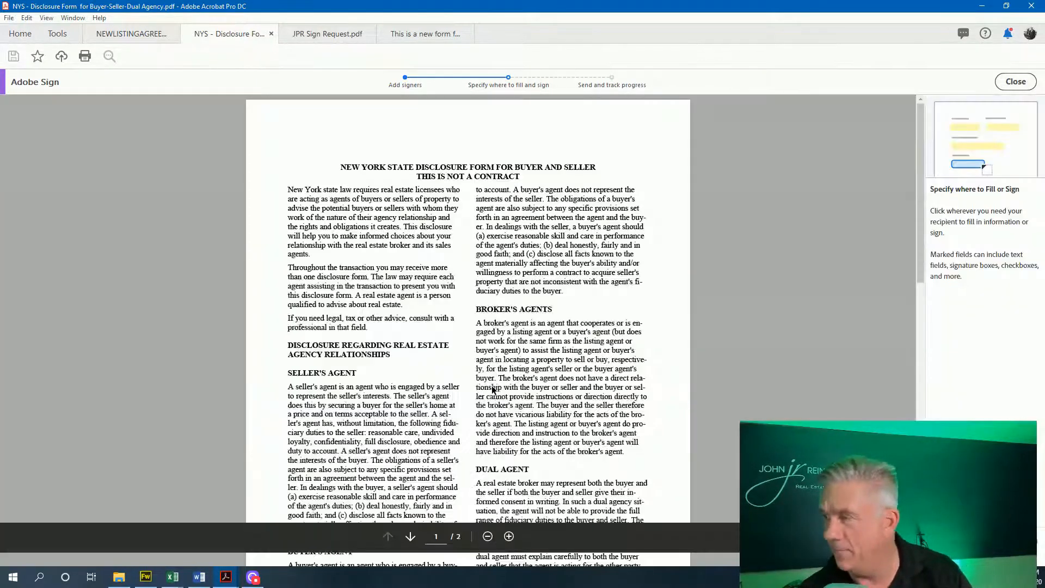
# Place two signature fields on the buyer/seller signature lines and a text field on the Date line
pyautogui.scroll(-2, 568, 262)
pyautogui.scroll(-15, 572, 265)
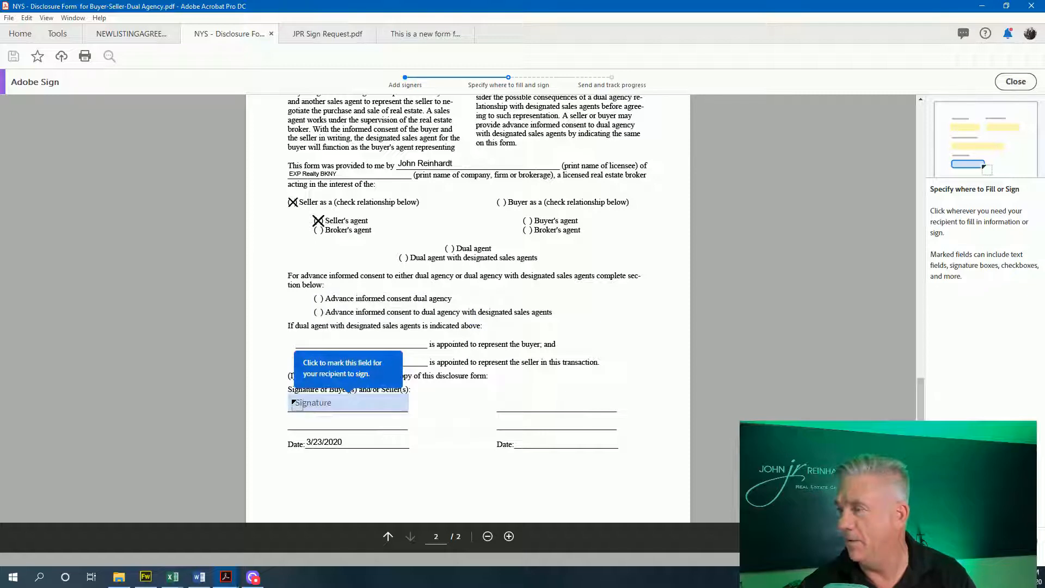
pyautogui.click(298, 407)
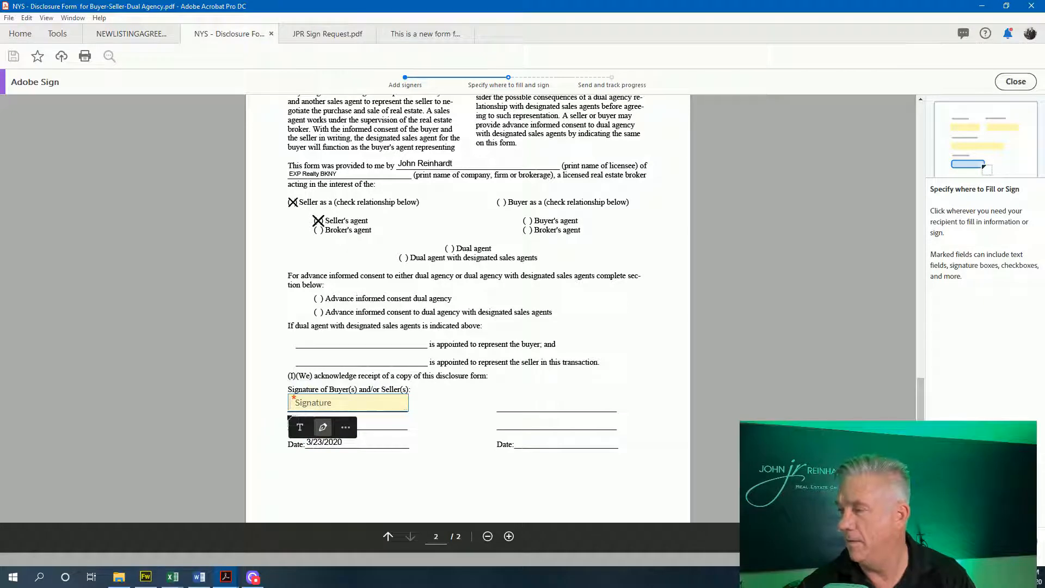
pyautogui.click(292, 419)
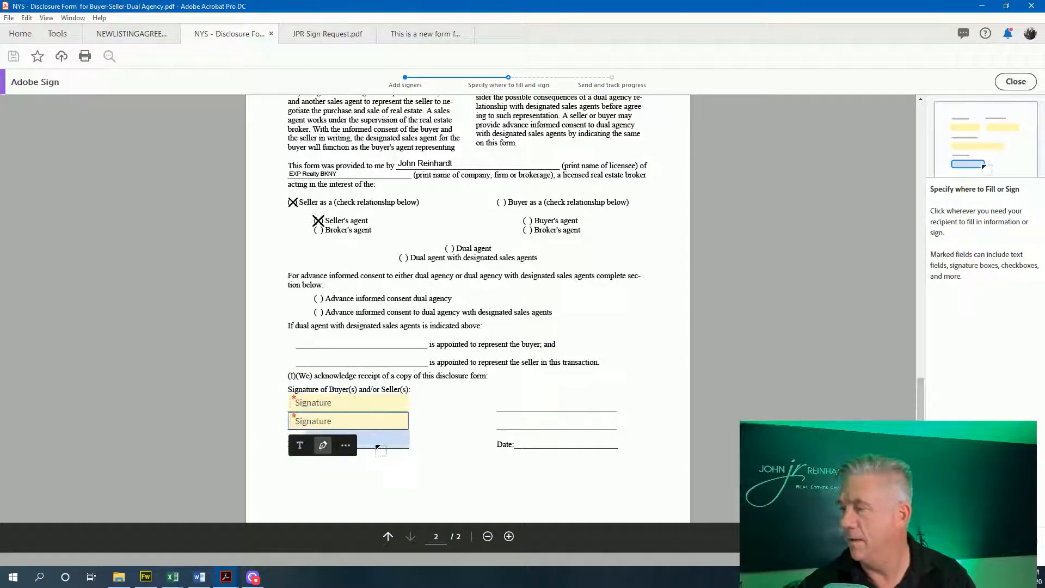
pyautogui.click(374, 443)
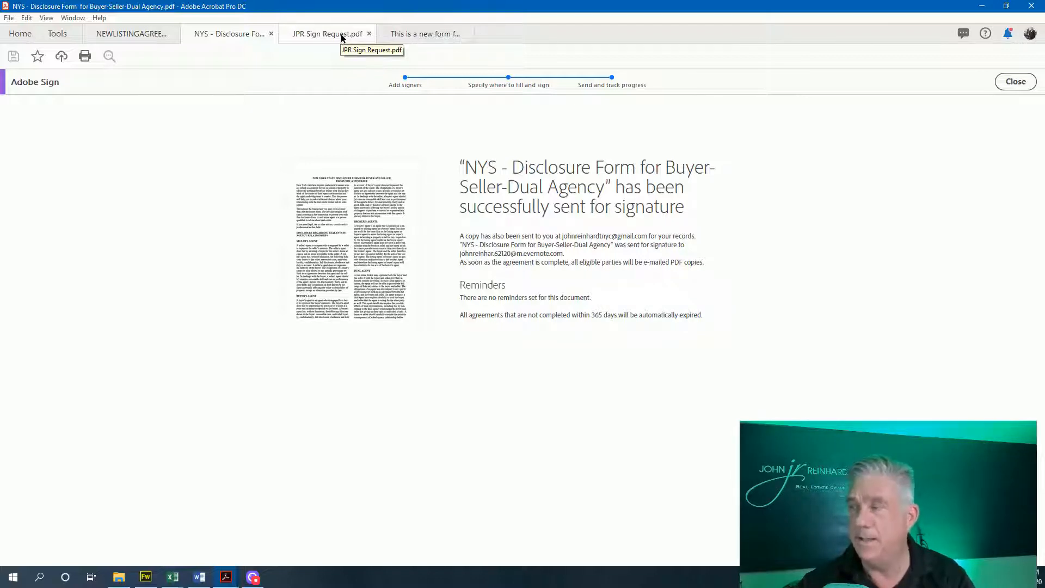
# Bring the blank Word Document3 window to the front over the Acrobat page
pyautogui.click(199, 580)
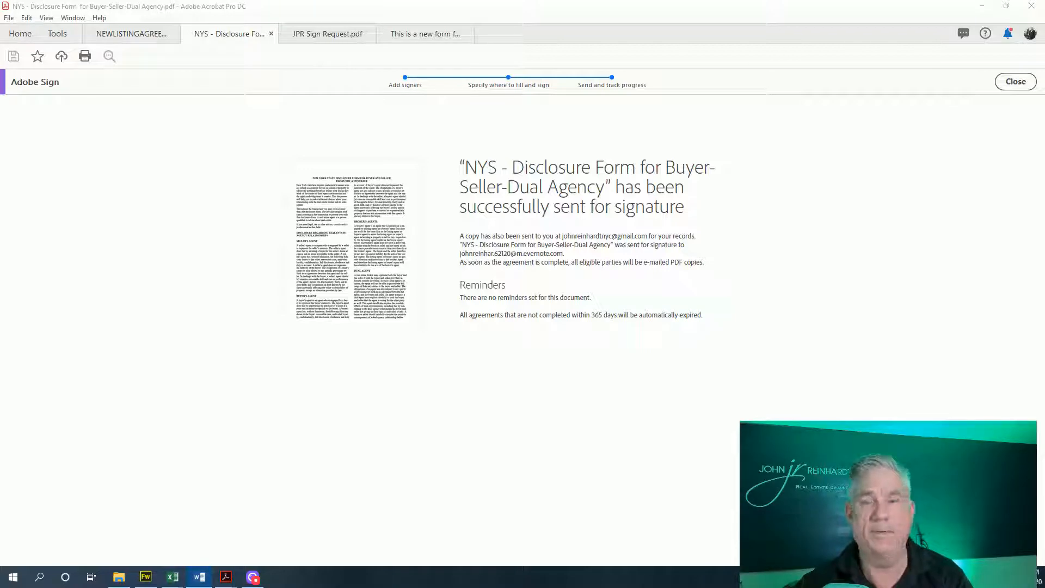
pyautogui.moveTo(163, 75); pyautogui.dragTo(557, 82)
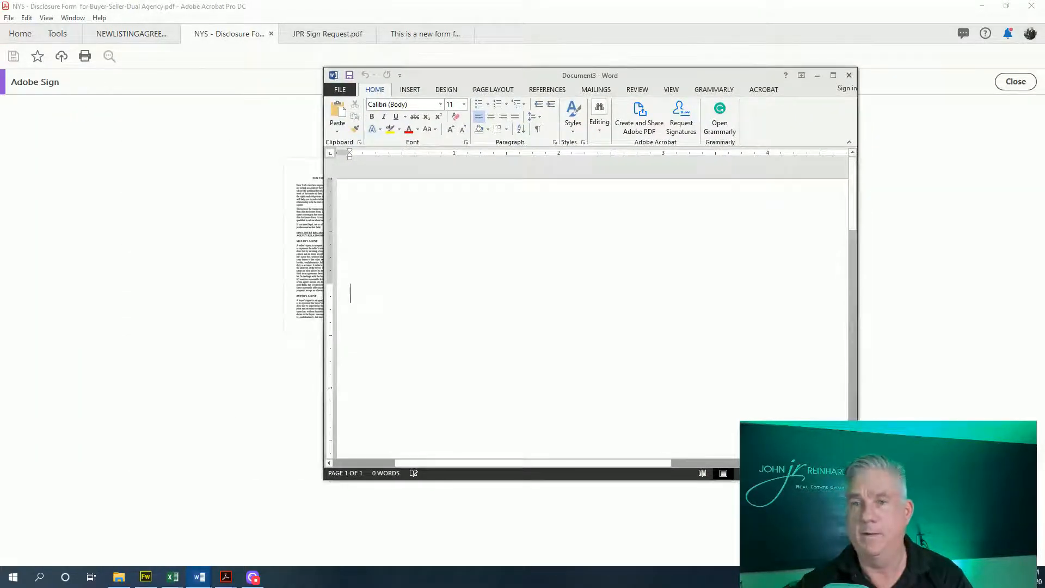
# Type 'This is a new form', 'I promise to stay safe during the Coronavirus pandemic!' and 'Name Signature:'
pyautogui.click(831, 76)
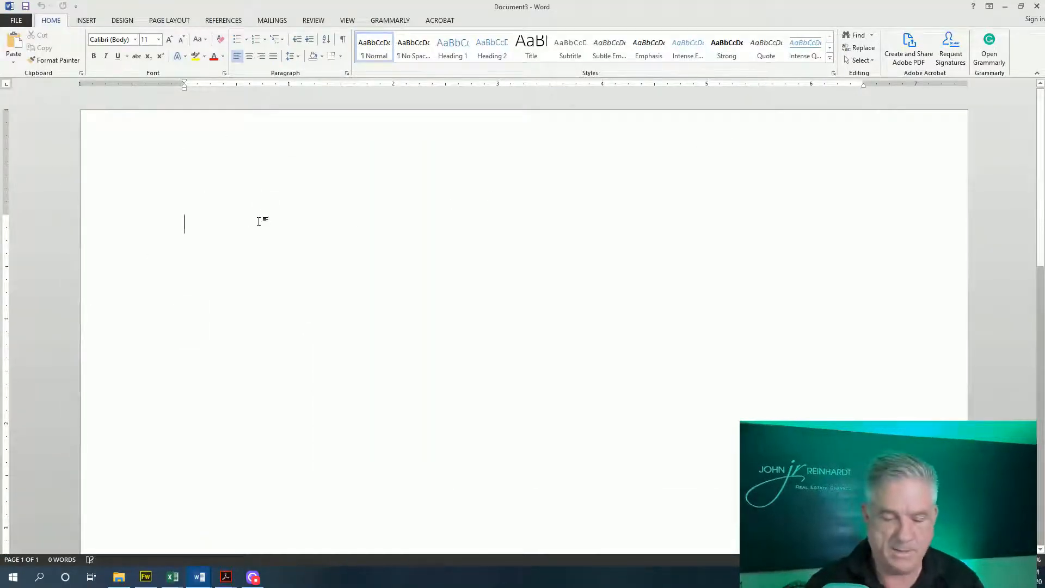
pyautogui.write('This is')
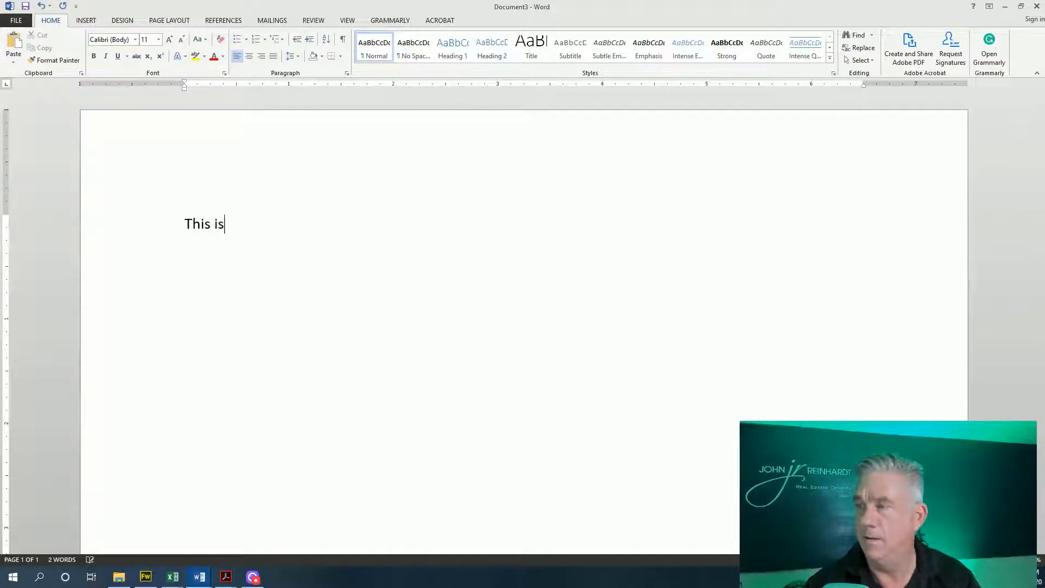
pyautogui.write(' a new form')
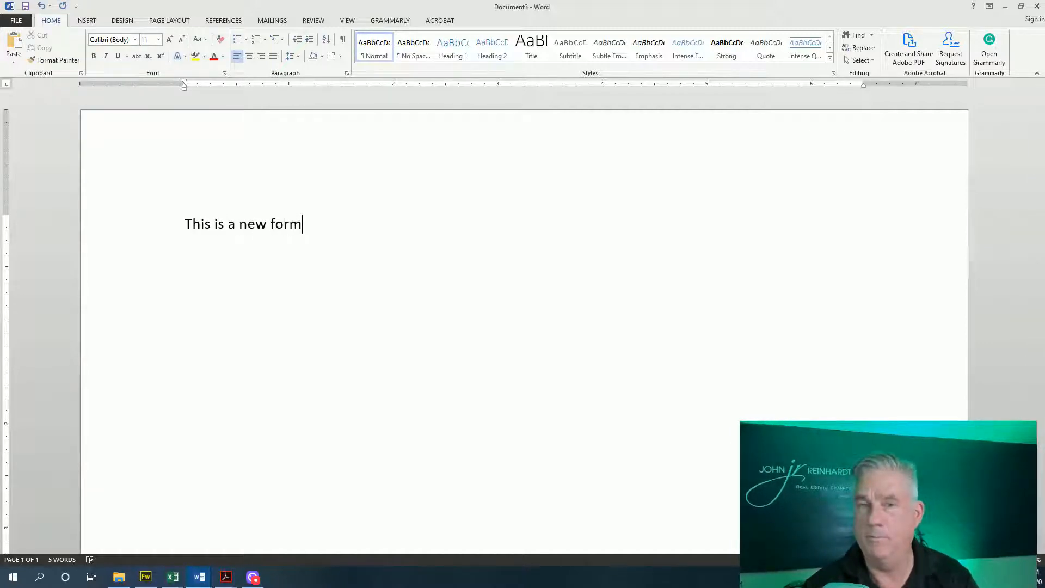
pyautogui.press('Return')
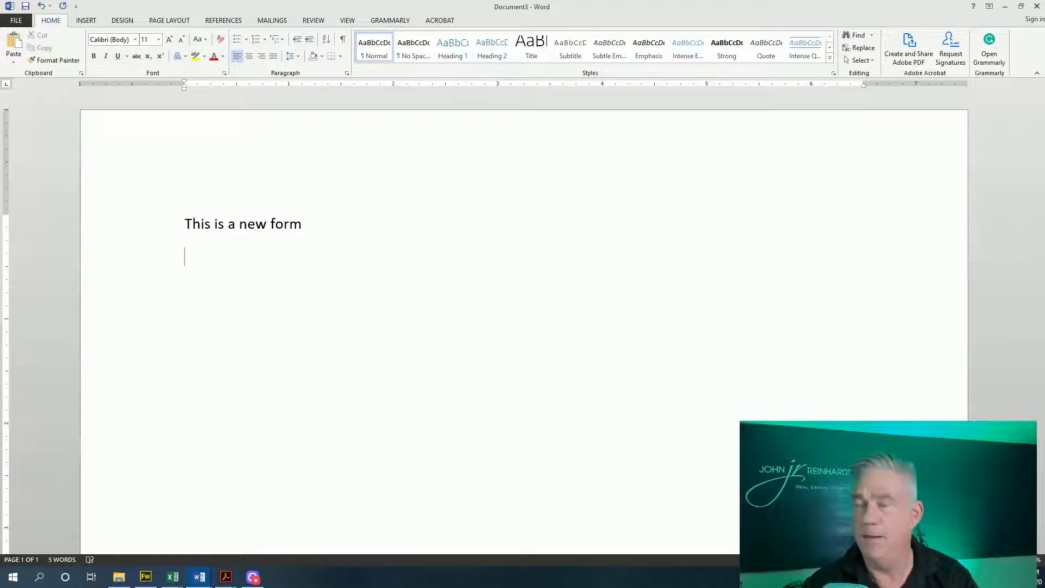
pyautogui.write('Name ')
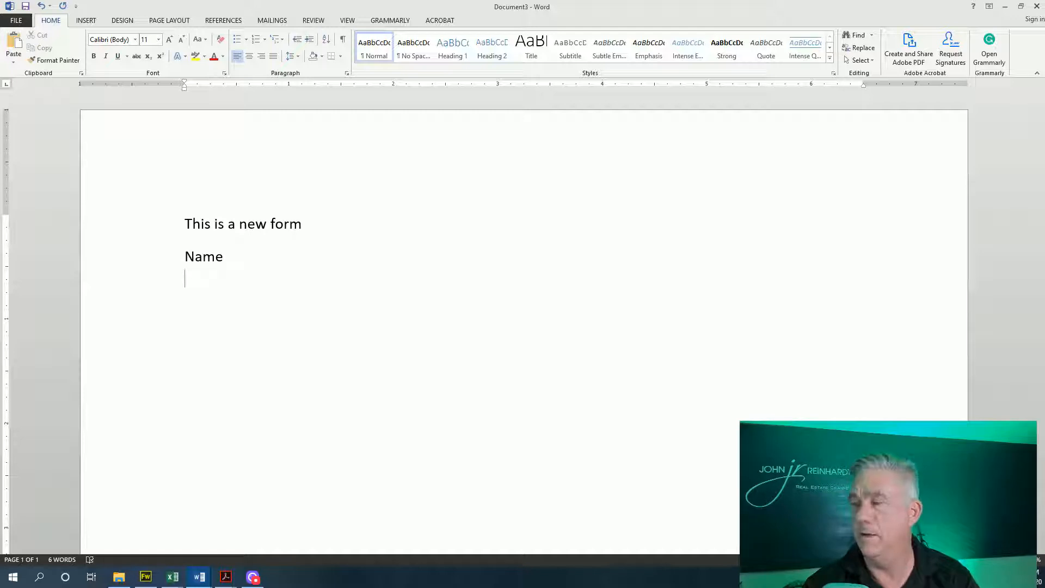
pyautogui.write('Signature')
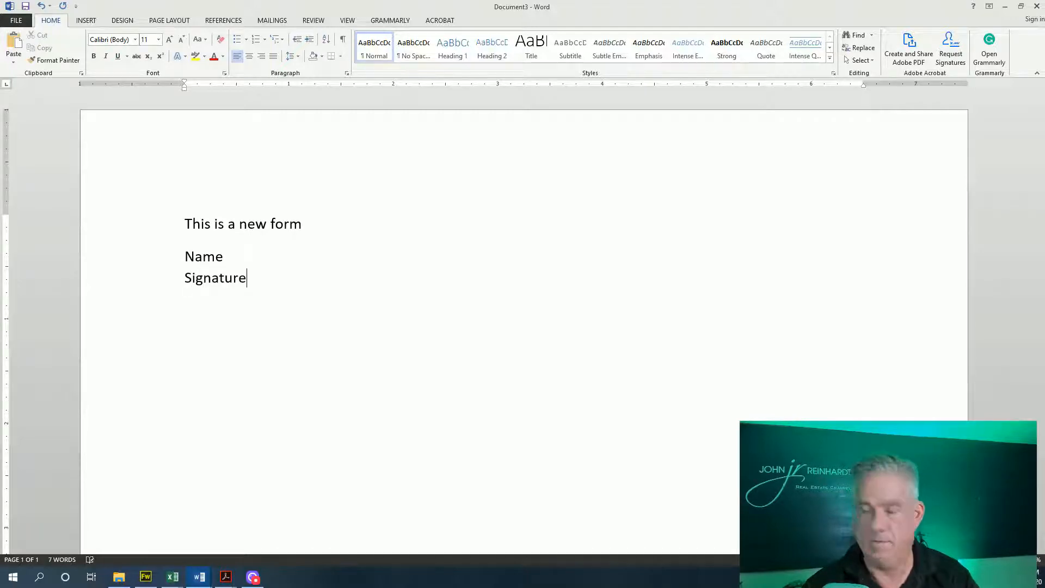
pyautogui.write(':')
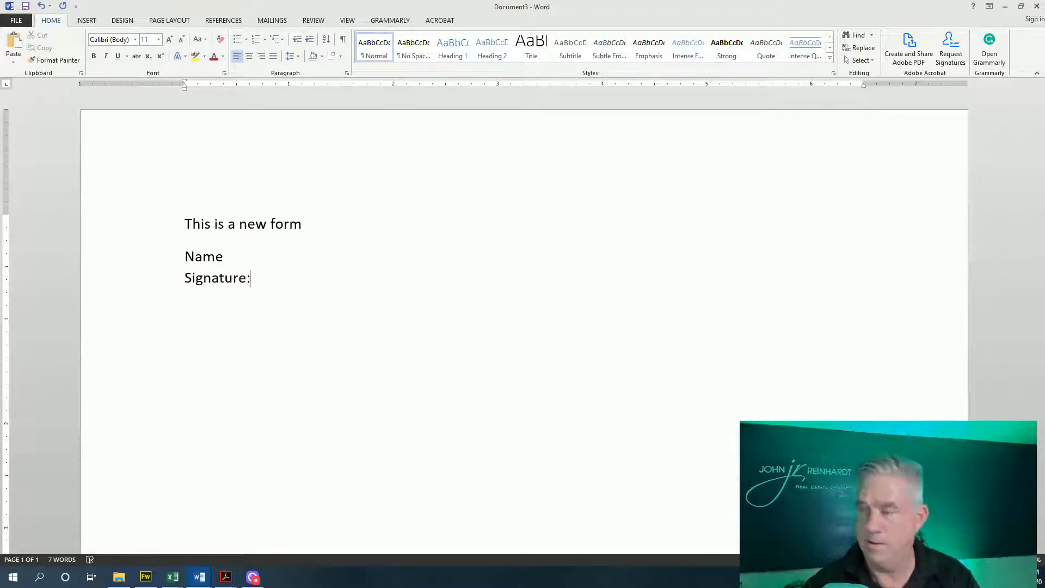
pyautogui.click(303, 224)
pyautogui.press('Return')
pyautogui.write('I p')
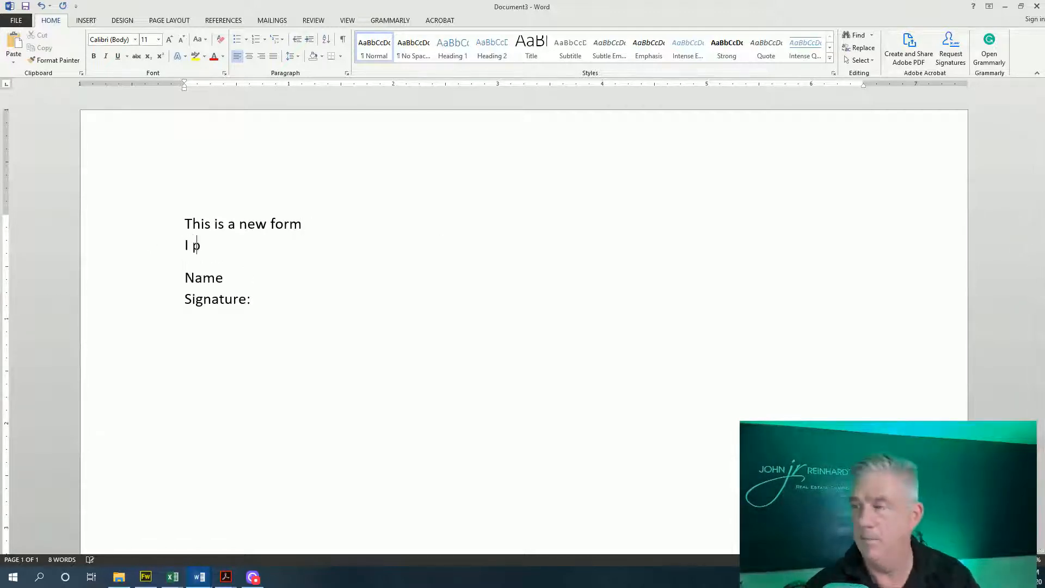
pyautogui.write('romise t')
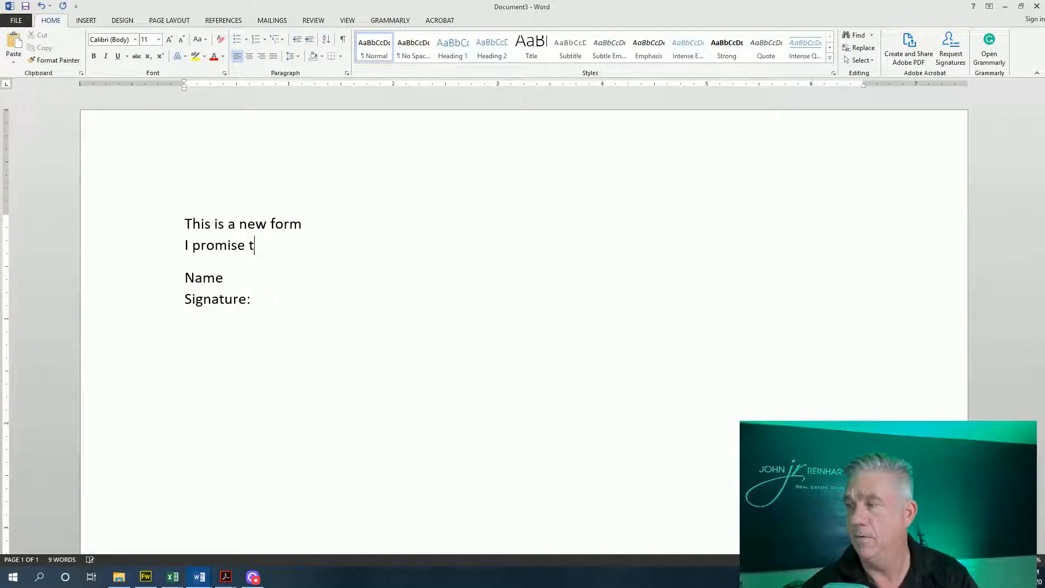
pyautogui.write('o stay sfee')
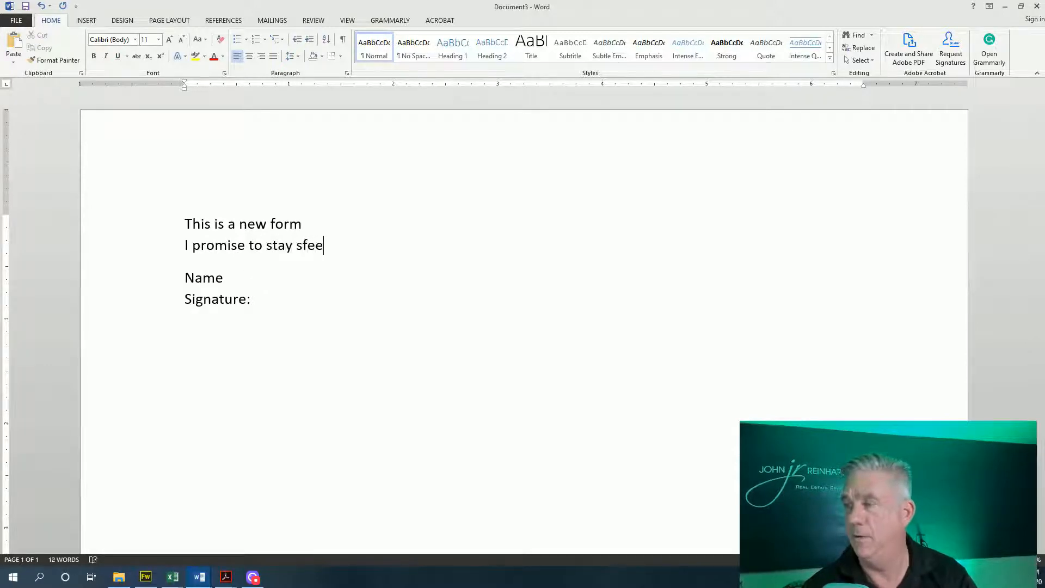
pyautogui.press('BackSpace')
pyautogui.press('BackSpace')
pyautogui.press('BackSpace')
pyautogui.write('afe during ')
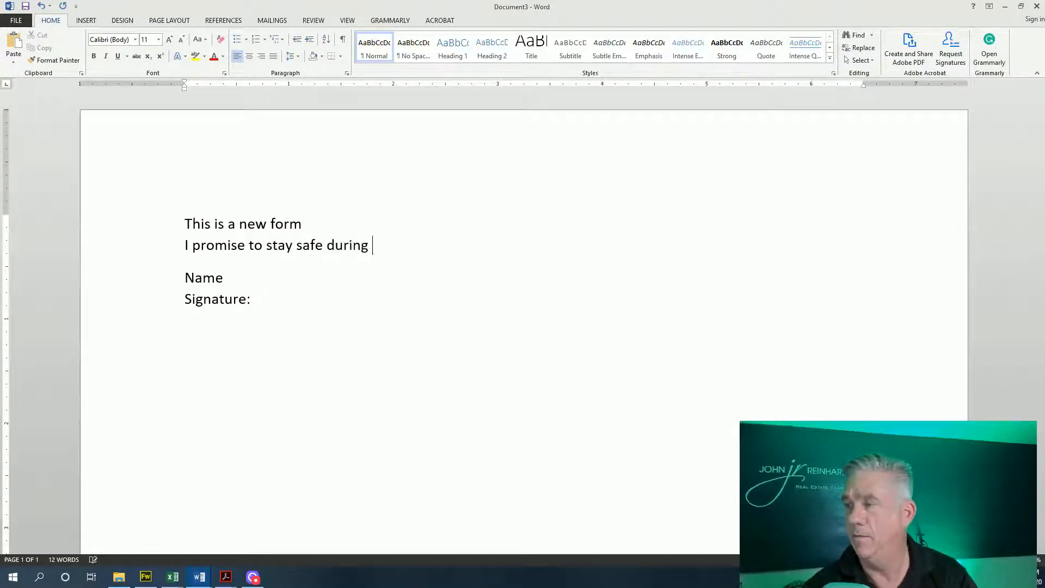
pyautogui.write('the Coron')
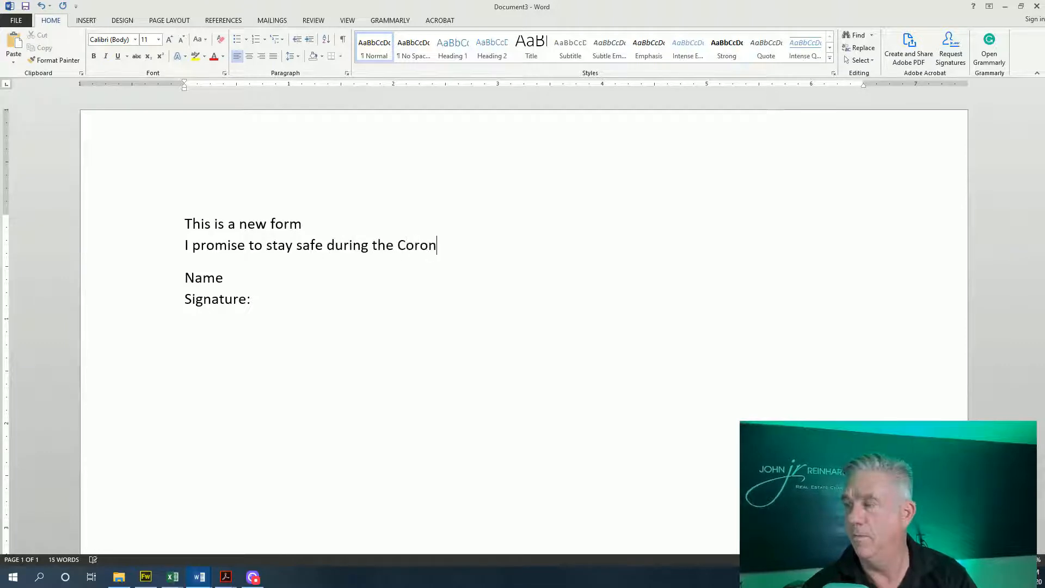
pyautogui.write('avirus ')
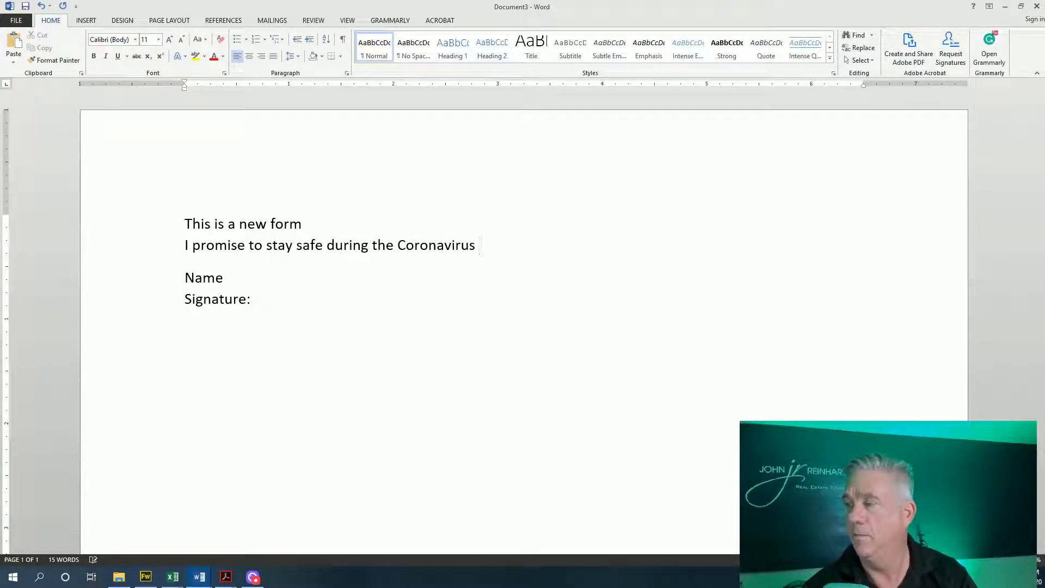
pyautogui.write('pandemic')
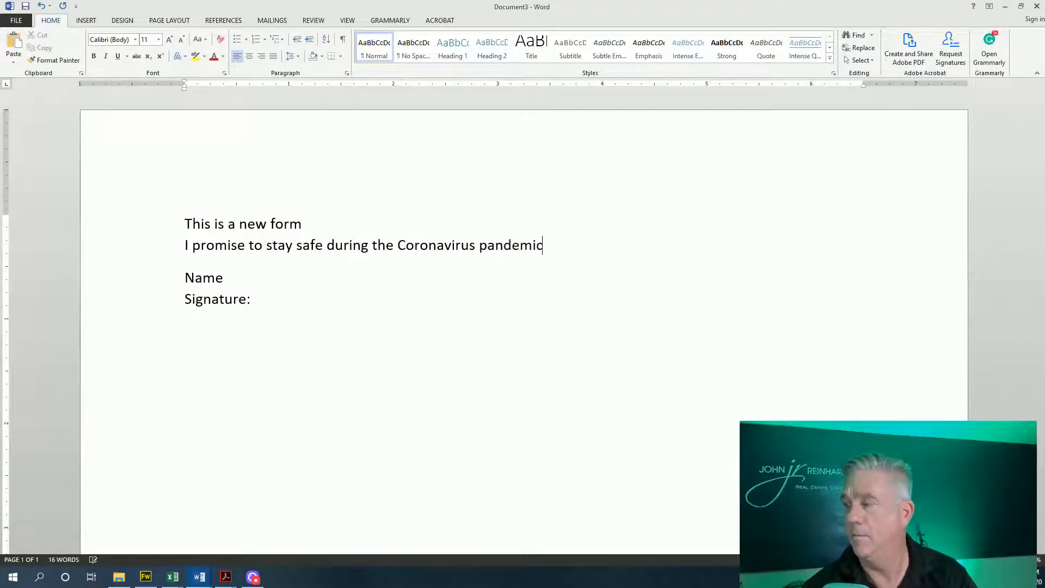
pyautogui.write('!')
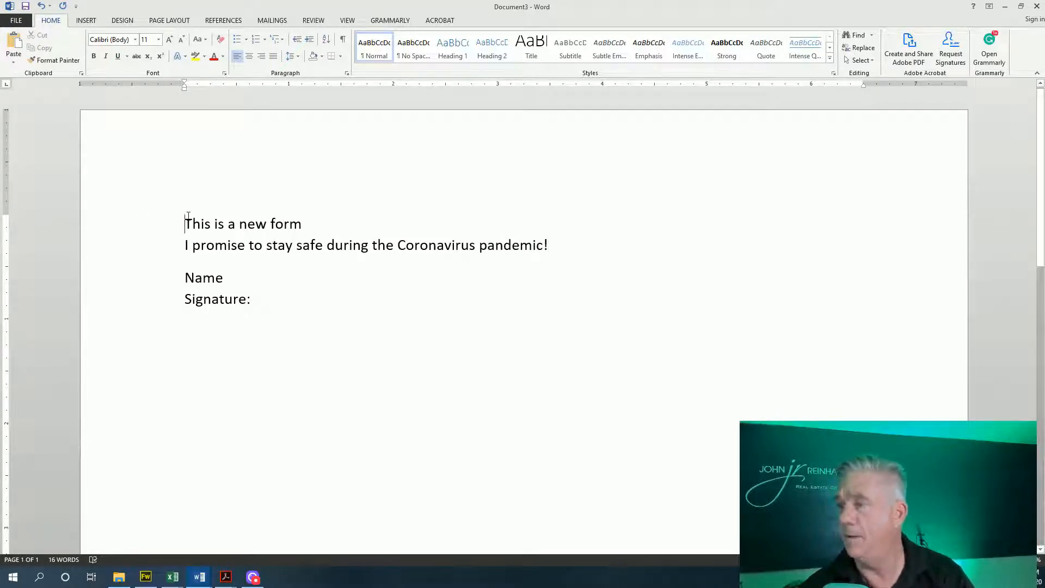
# Insert the 'eXp - logo transparent - Copy' picture from file
pyautogui.click(86, 21)
pyautogui.click(118, 43)
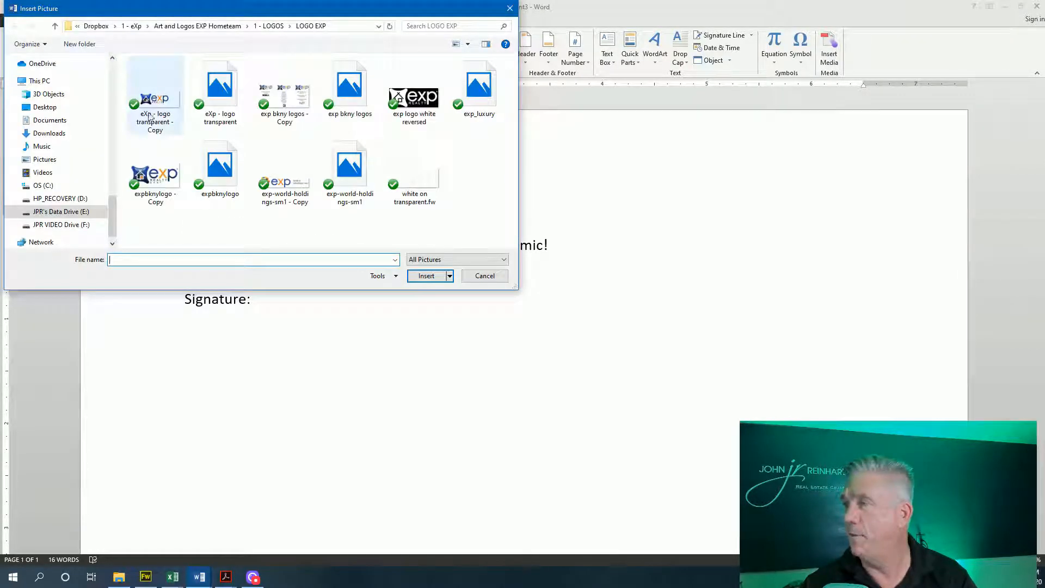
pyautogui.doubleClick(161, 101)
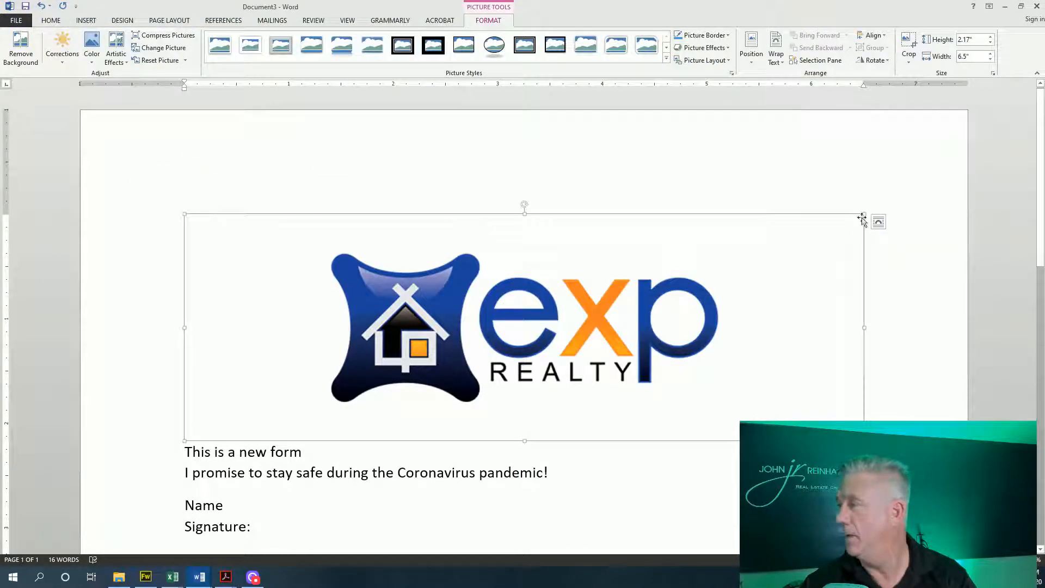
# Shrink the eXp logo to about 3.14 inches wide and move the form text below it
pyautogui.moveTo(863, 214); pyautogui.dragTo(514, 325)
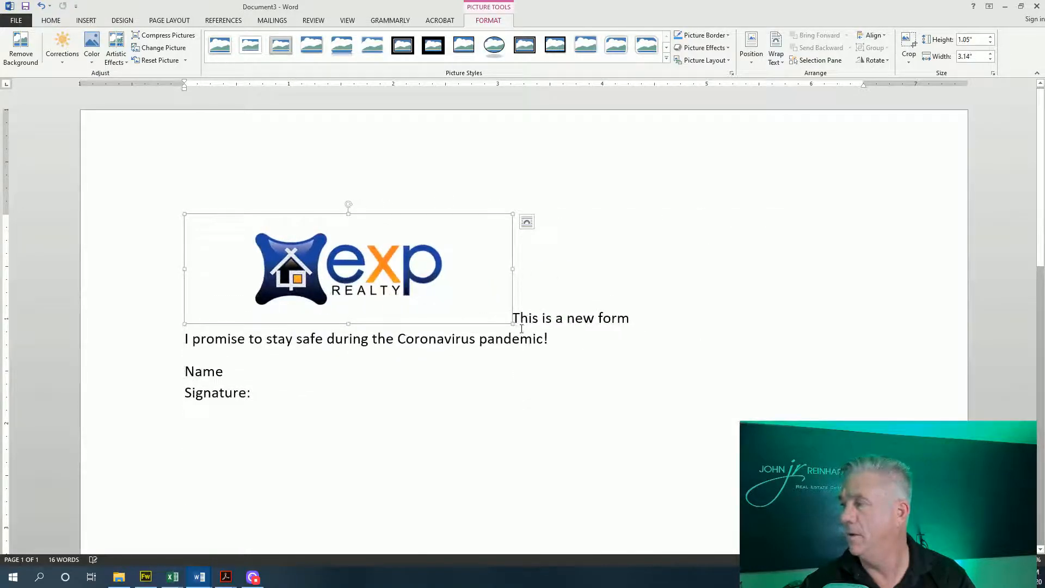
pyautogui.click(520, 317)
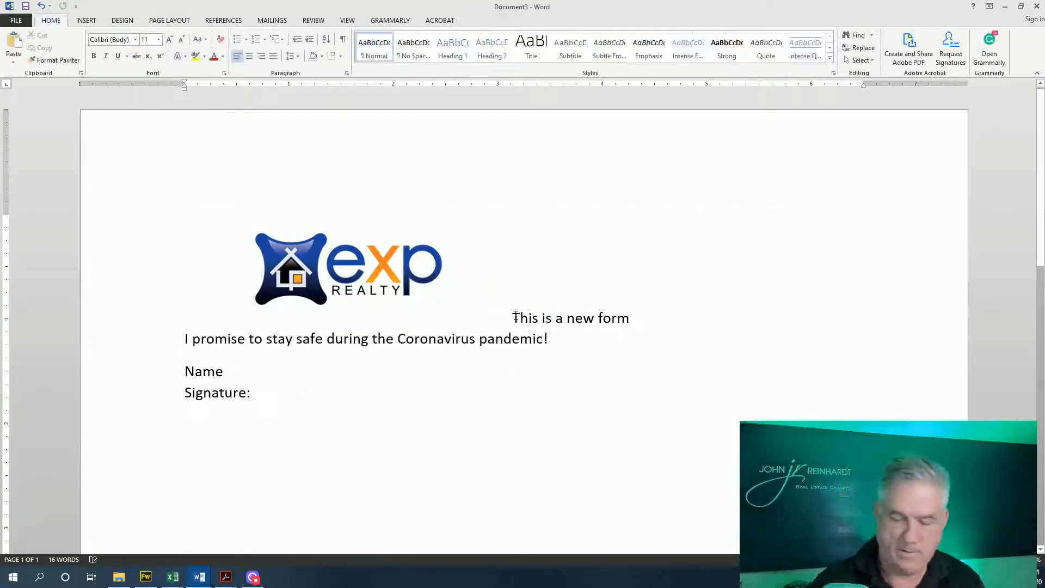
pyautogui.press('Return')
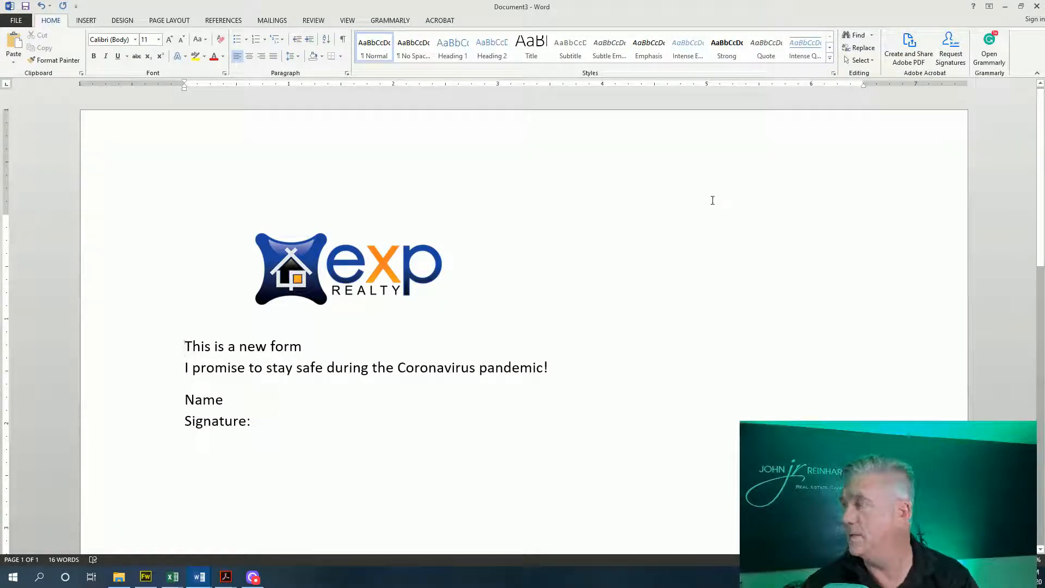
pyautogui.click(25, 7)
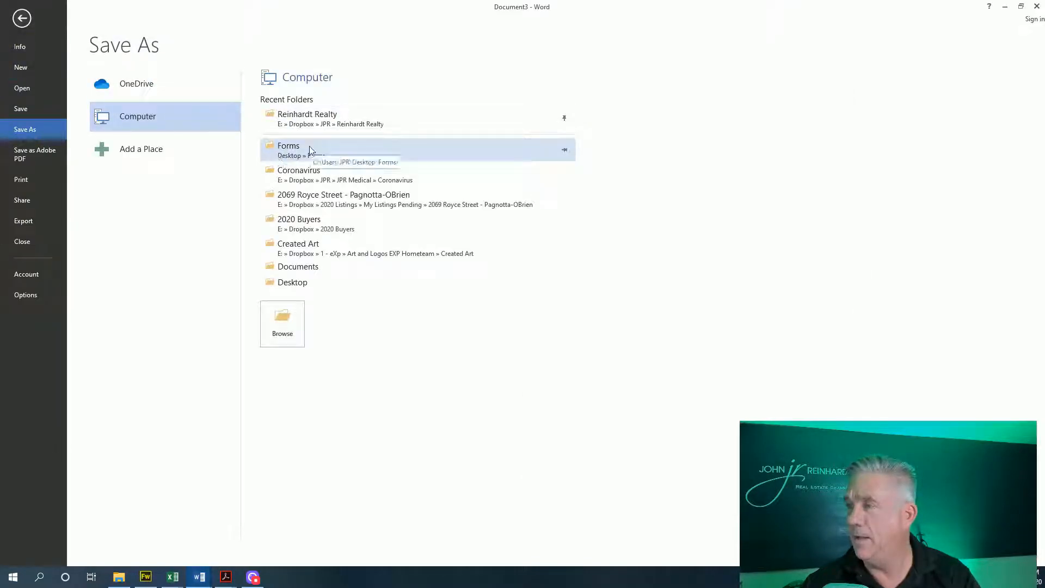
# Save the document as 'new form' in the Forms folder, then minimize Word
pyautogui.click(294, 150)
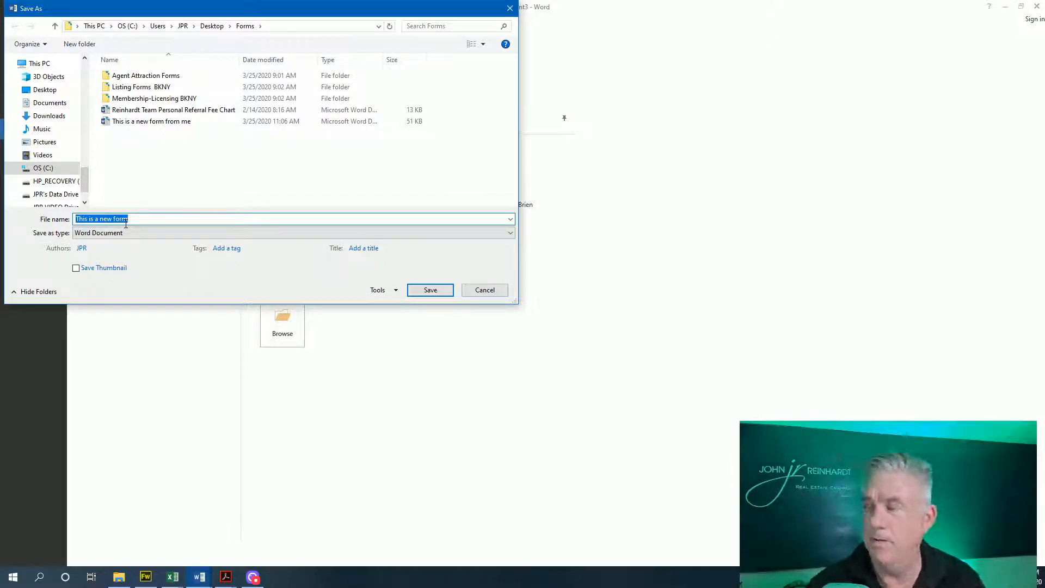
pyautogui.press('BackSpace')
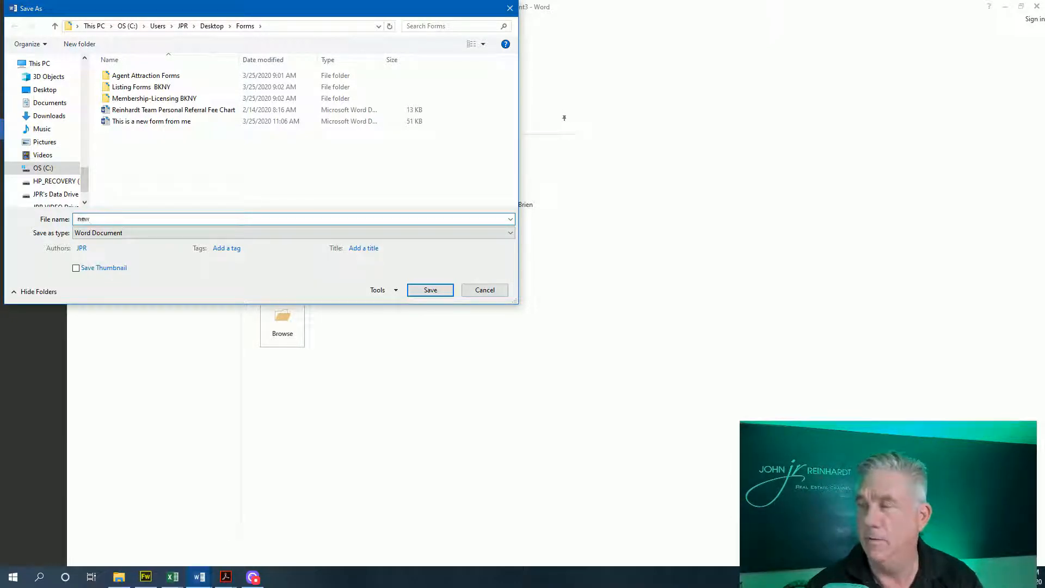
pyautogui.write('new form')
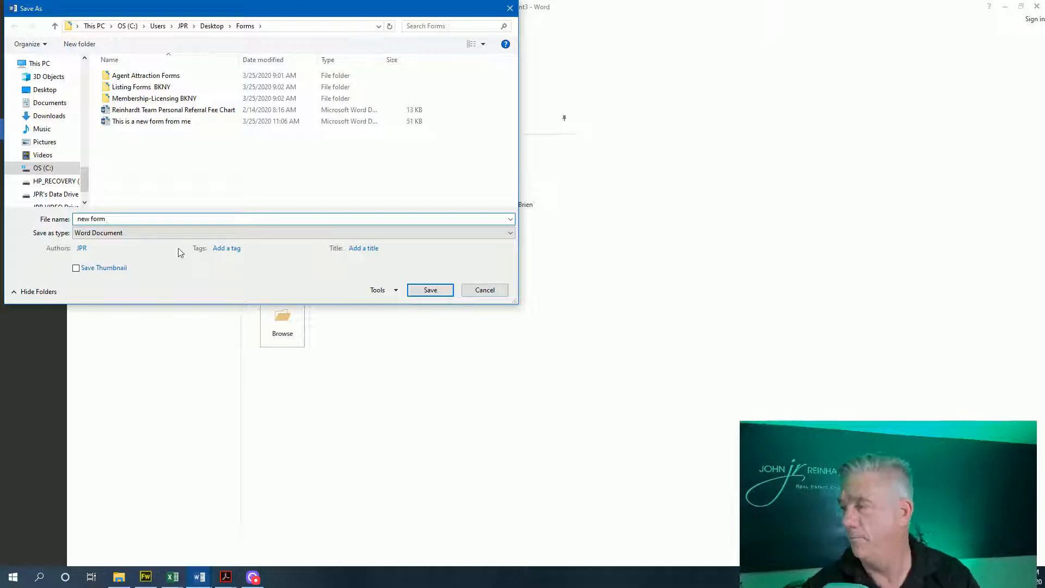
pyautogui.click(421, 290)
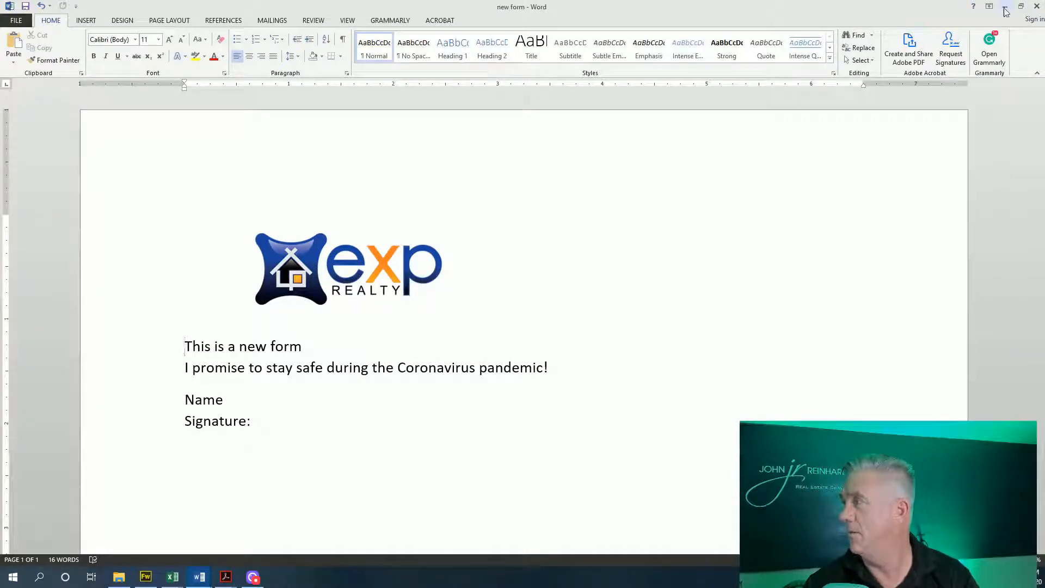
pyautogui.click(1035, 10)
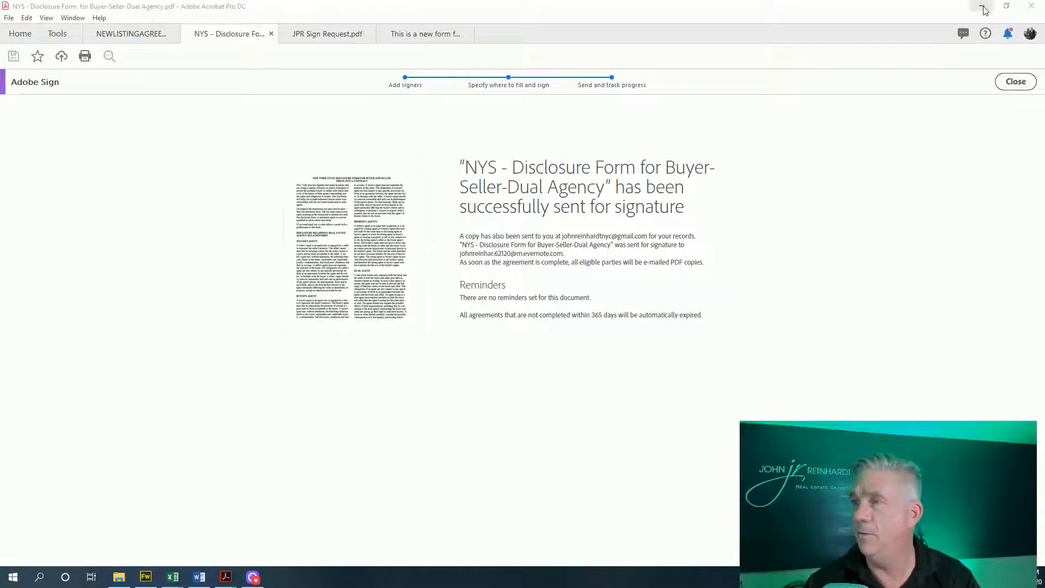
# Convert the 'new form' Word document in Desktop\Forms to PDF using Create PDF from File
pyautogui.click(12, 18)
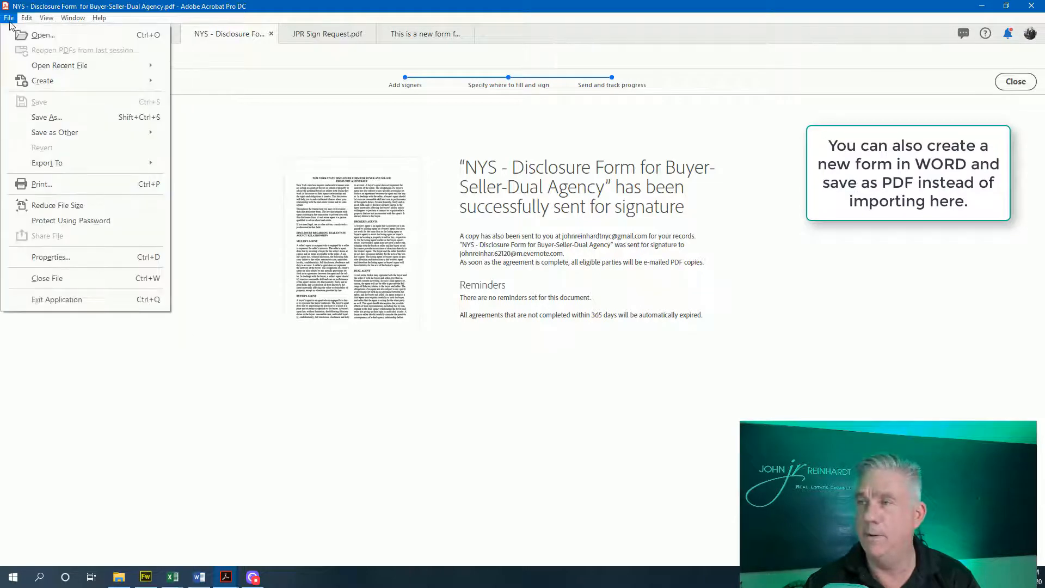
pyautogui.moveTo(43, 81)
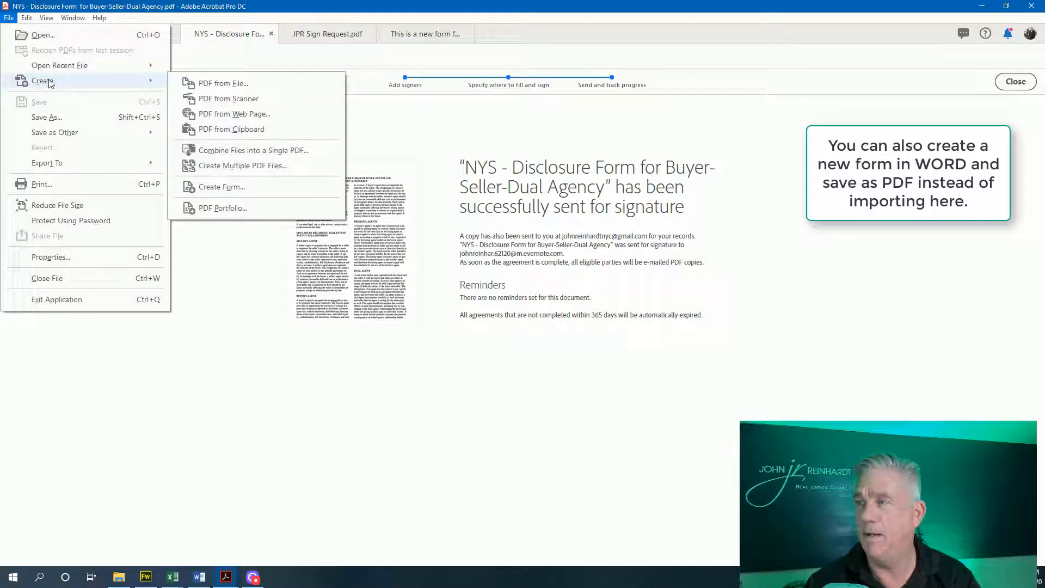
pyautogui.click(221, 85)
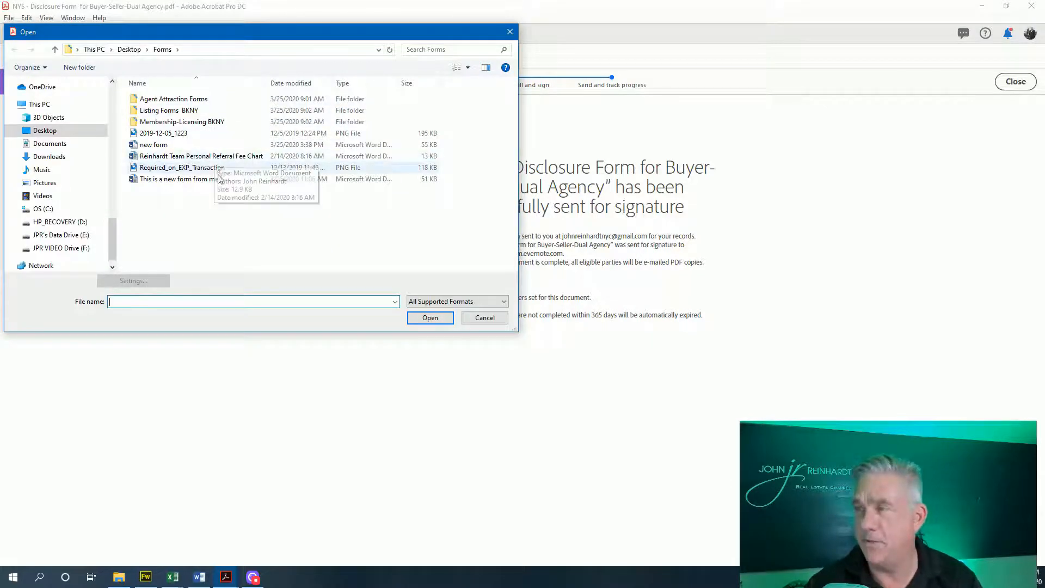
pyautogui.doubleClick(153, 145)
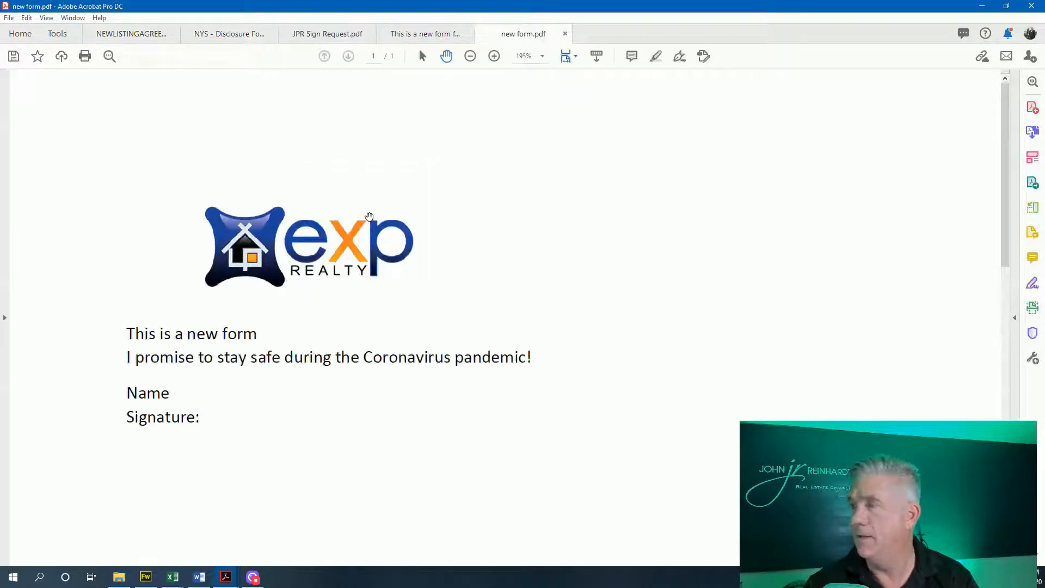
# With Fill & Sign, type the person's name beside the Name label on new form.pdf
pyautogui.scroll(-2, 673, 240)
pyautogui.scroll(-3, 672, 239)
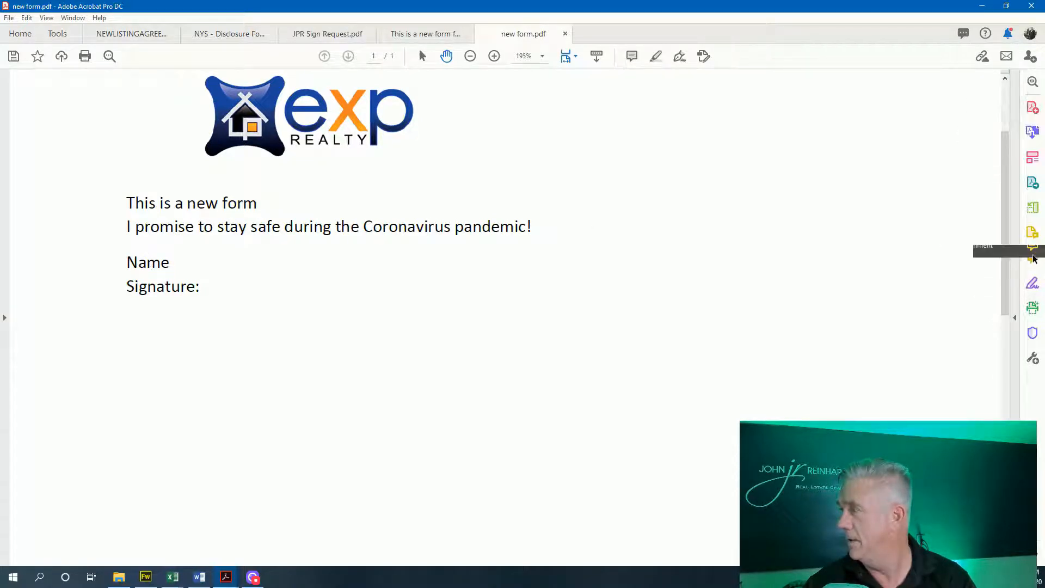
pyautogui.click(1032, 283)
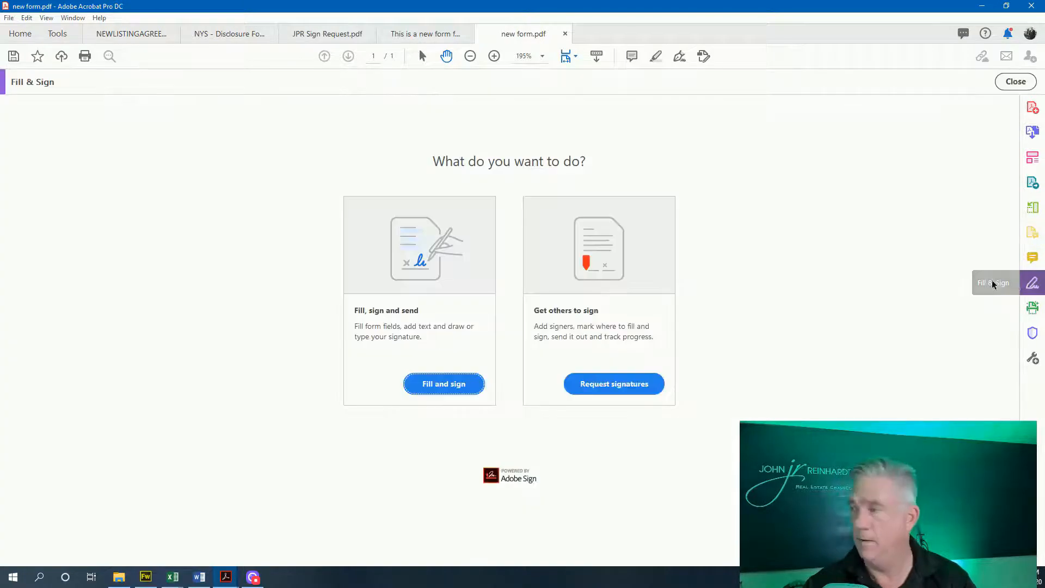
pyautogui.click(431, 383)
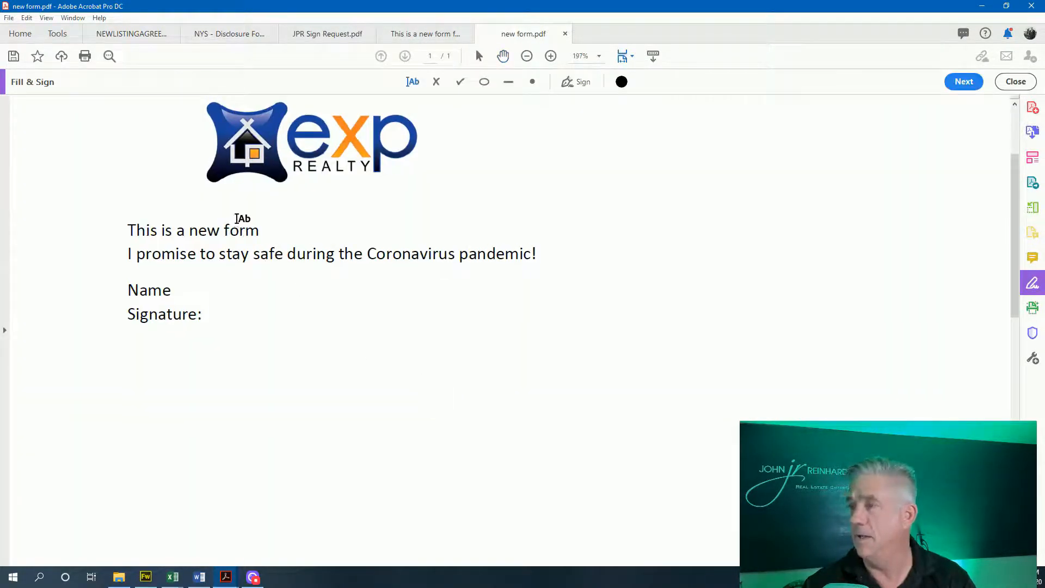
pyautogui.click(185, 290)
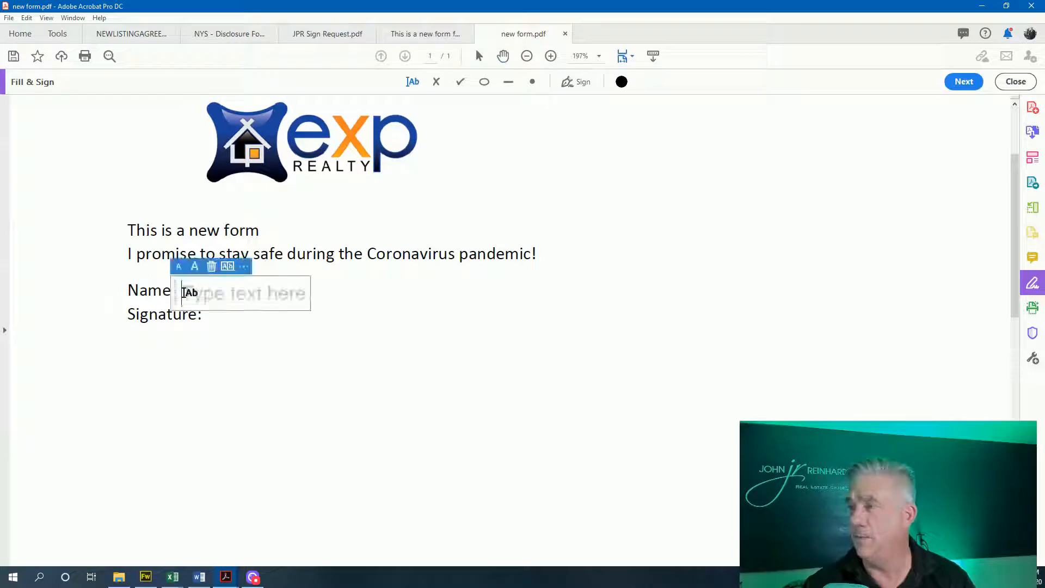
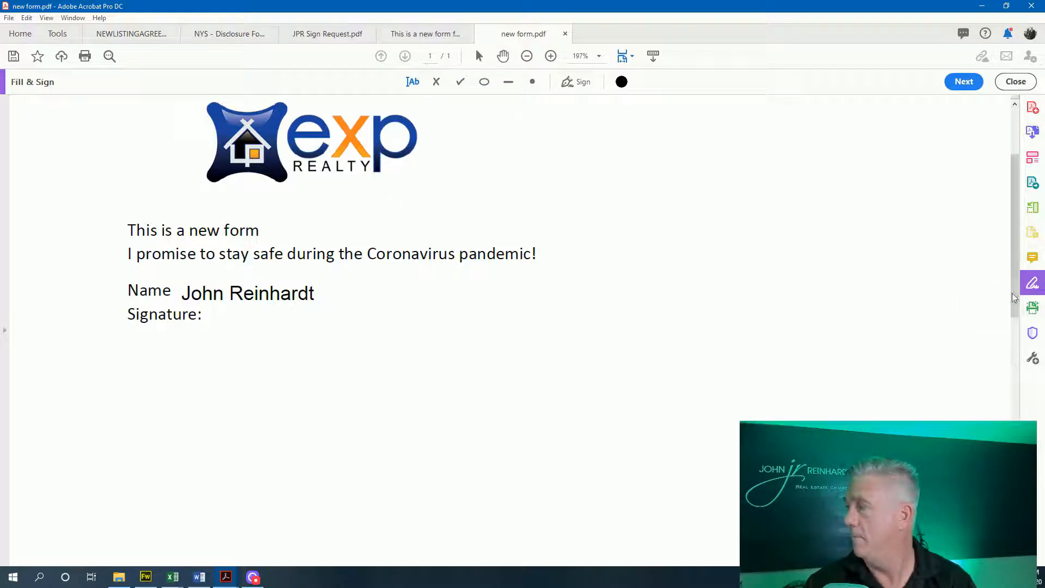
pyautogui.click(952, 86)
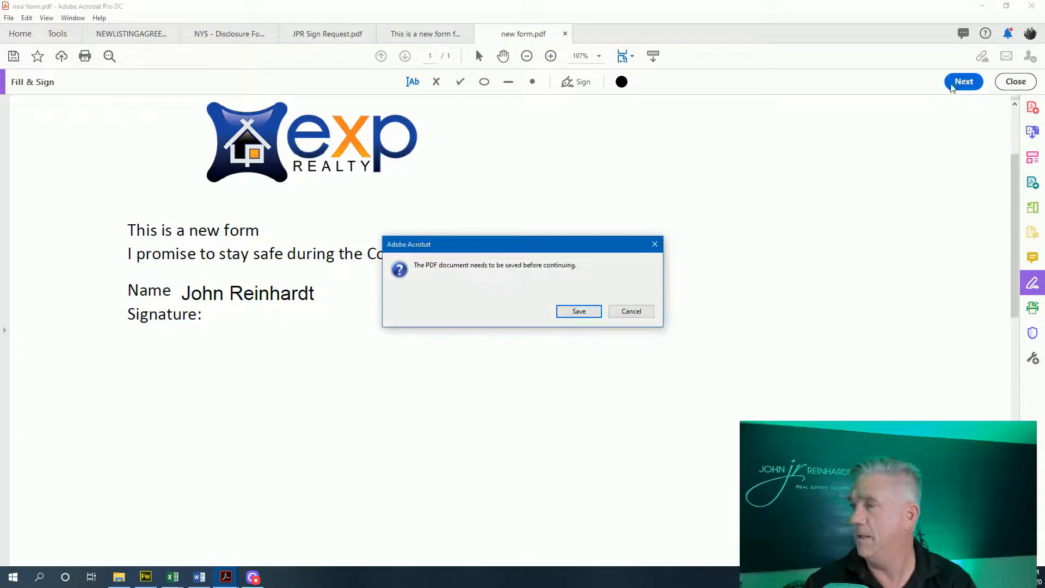
# Save new form.pdf in the Forms folder and start an Adobe Sign signature request
pyautogui.click(579, 314)
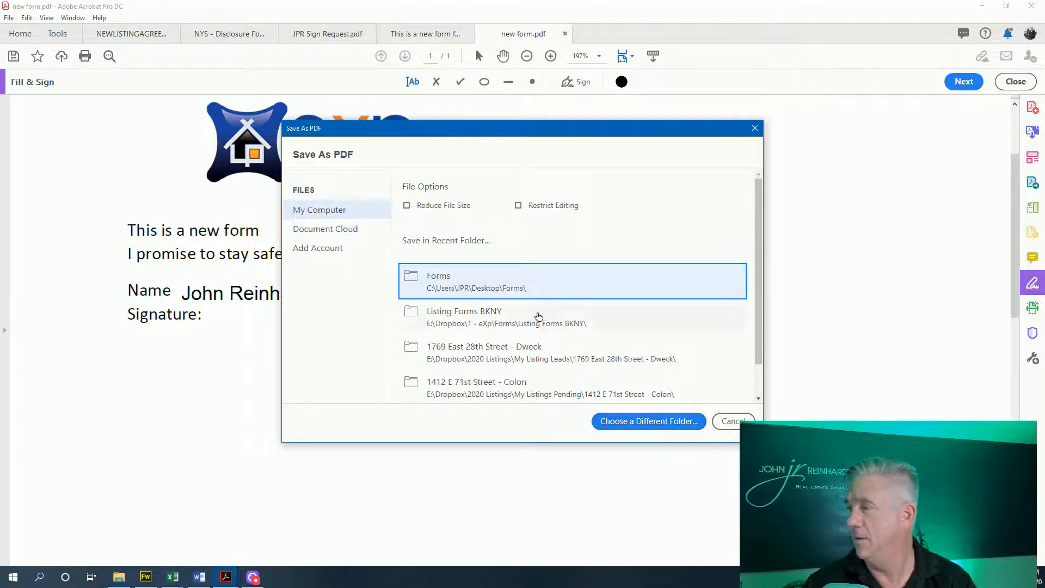
pyautogui.click(537, 292)
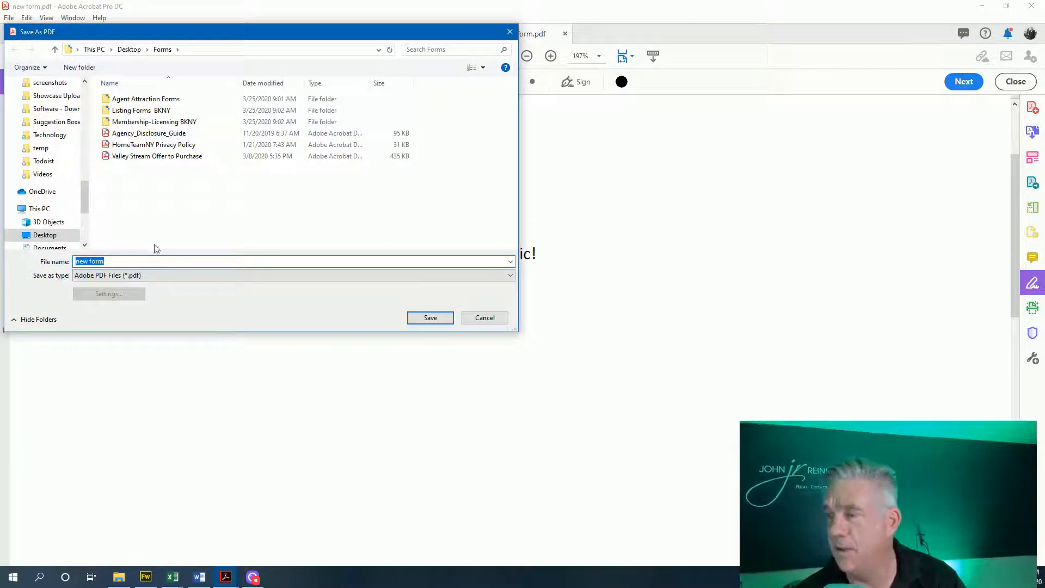
pyautogui.click(430, 318)
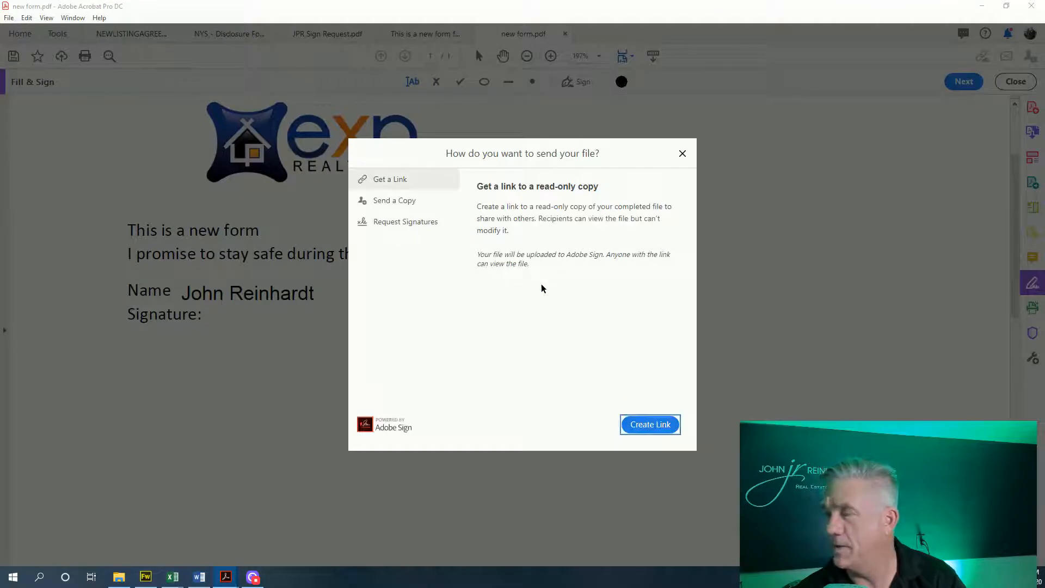
pyautogui.click(384, 222)
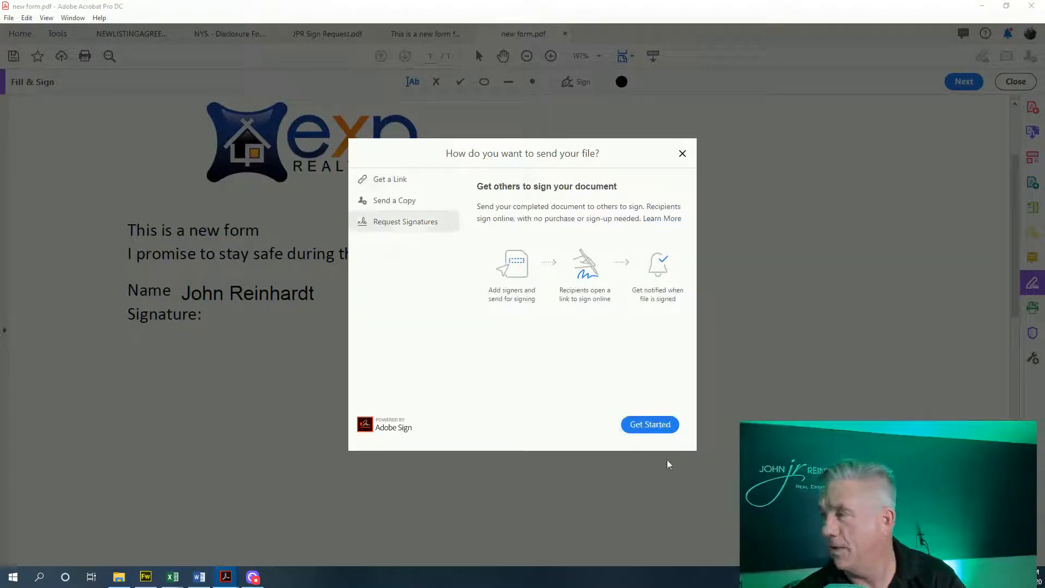
pyautogui.click(653, 425)
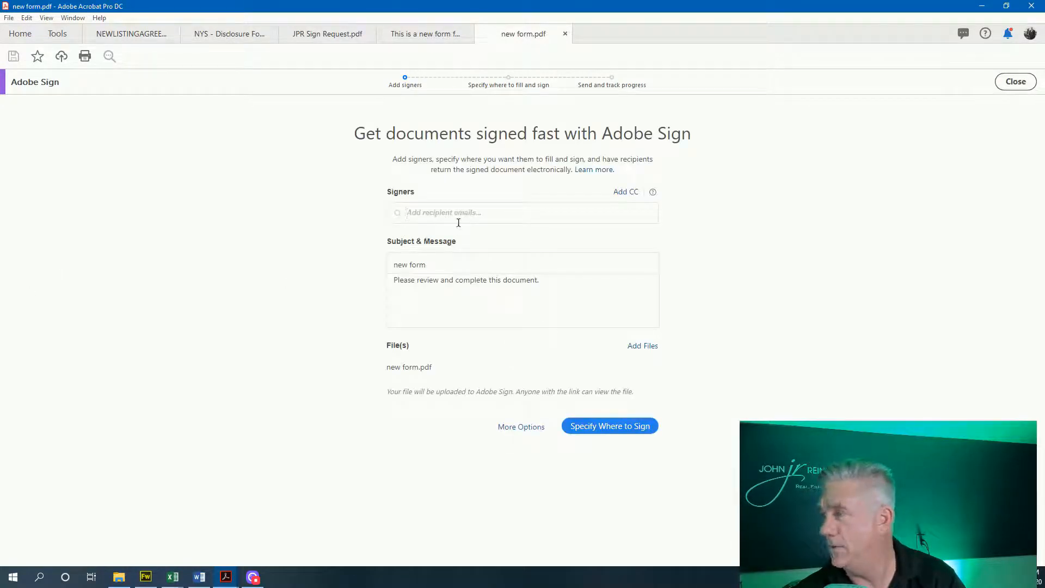
# Add the suggested contact as signer and place an enlarged field at the Signature line
pyautogui.write('john')
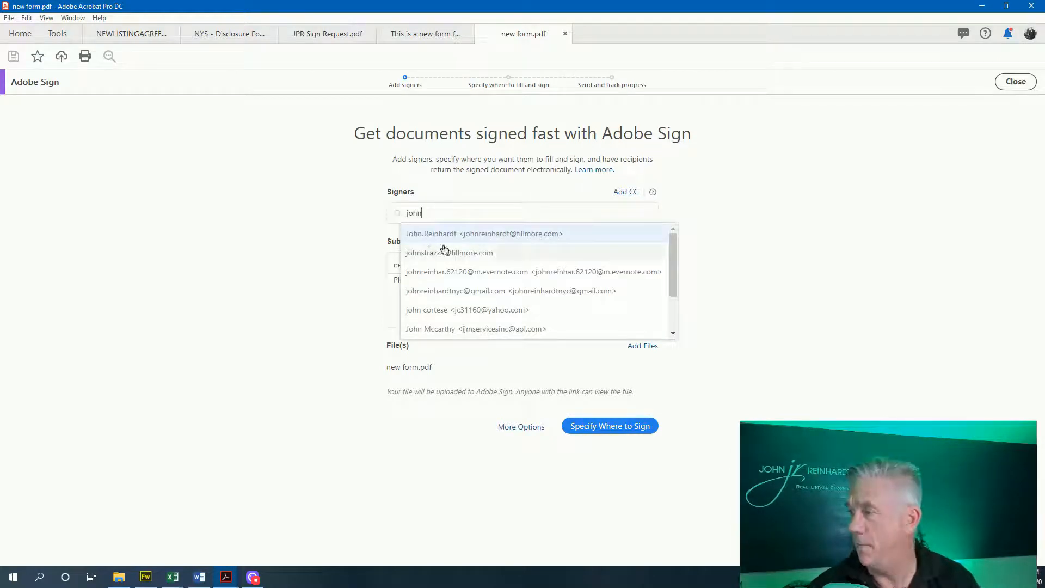
pyautogui.click(447, 272)
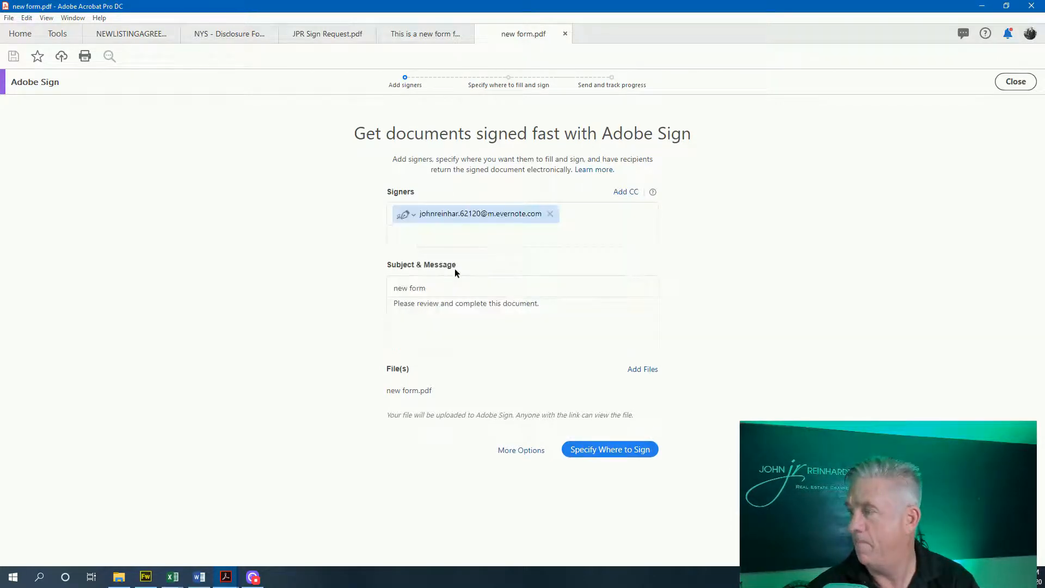
pyautogui.click(602, 450)
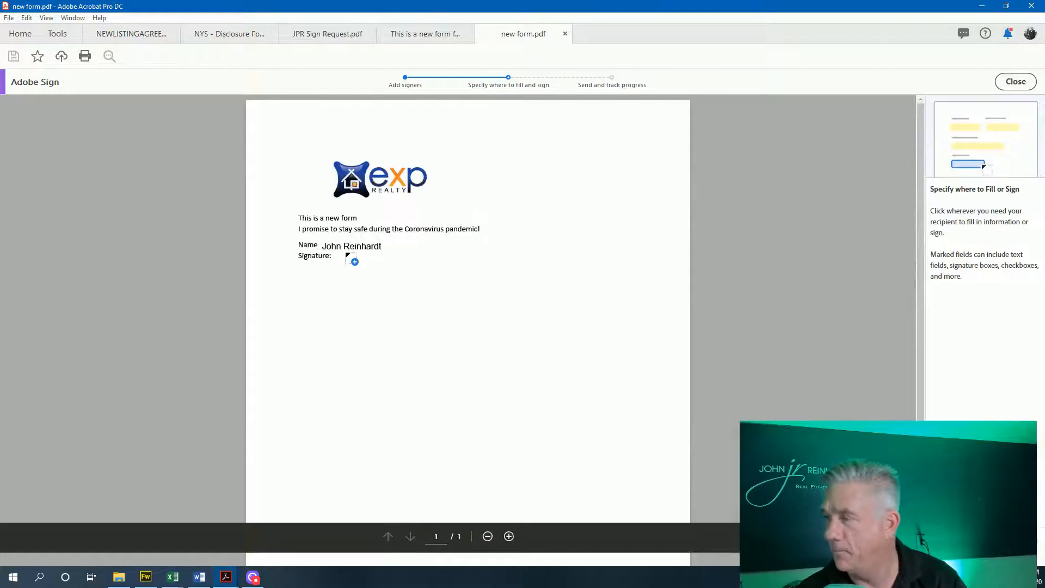
pyautogui.click(339, 255)
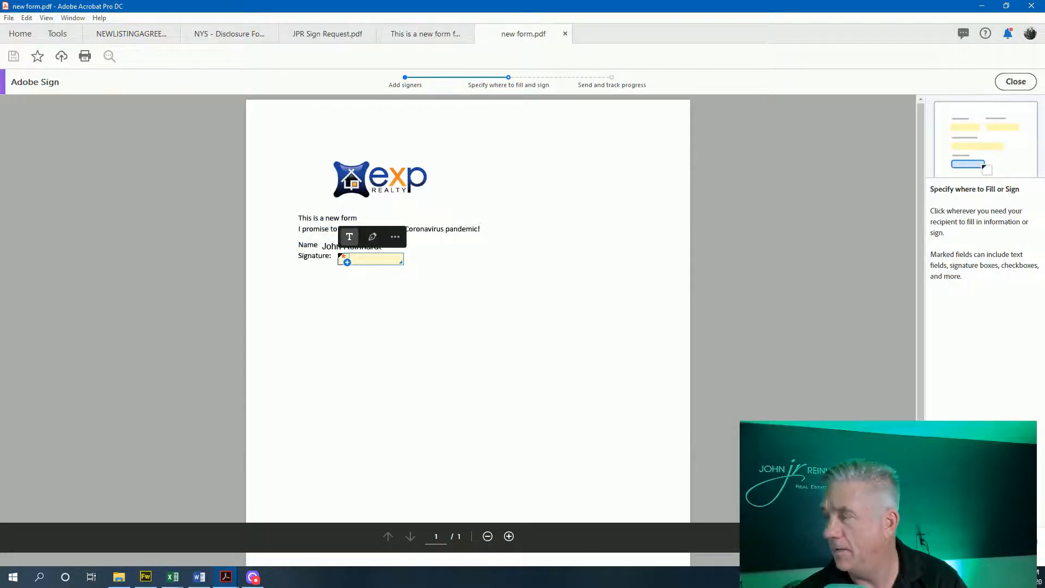
pyautogui.moveTo(400, 262); pyautogui.dragTo(502, 286)
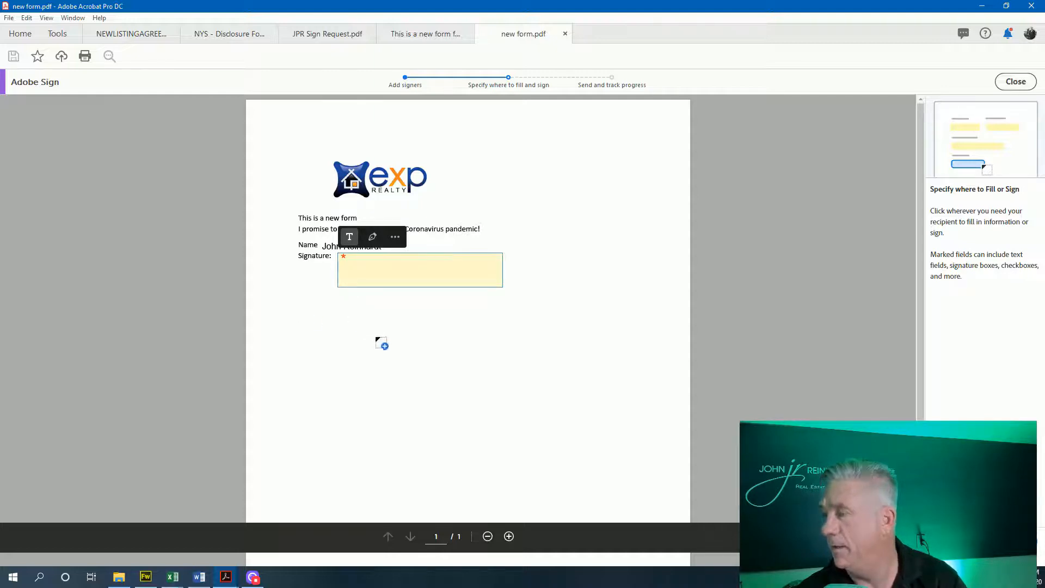
pyautogui.click(984, 541)
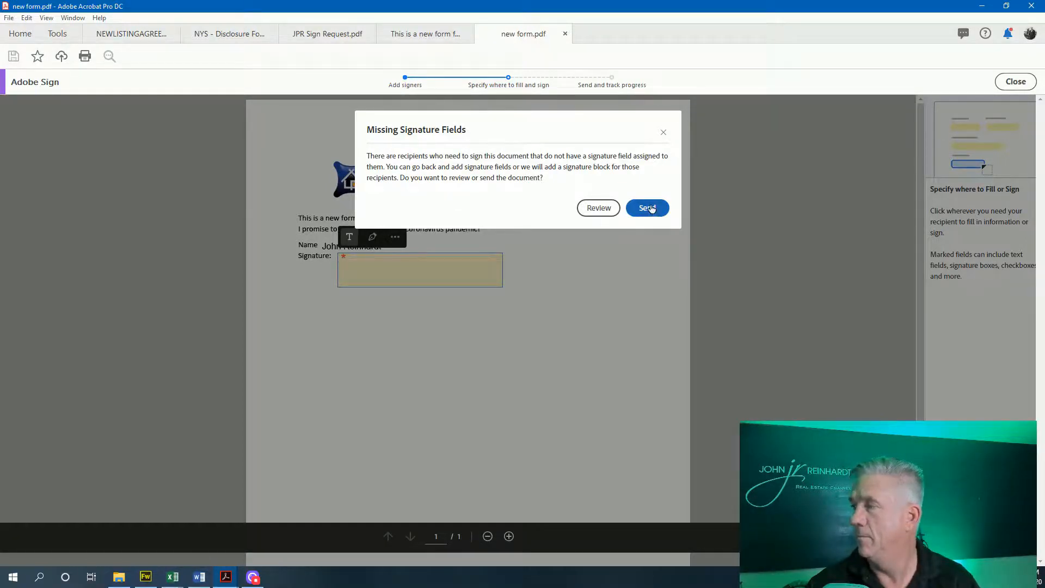
# Send new form without a dedicated signature field, then check the JPR Sign Request document
pyautogui.click(647, 208)
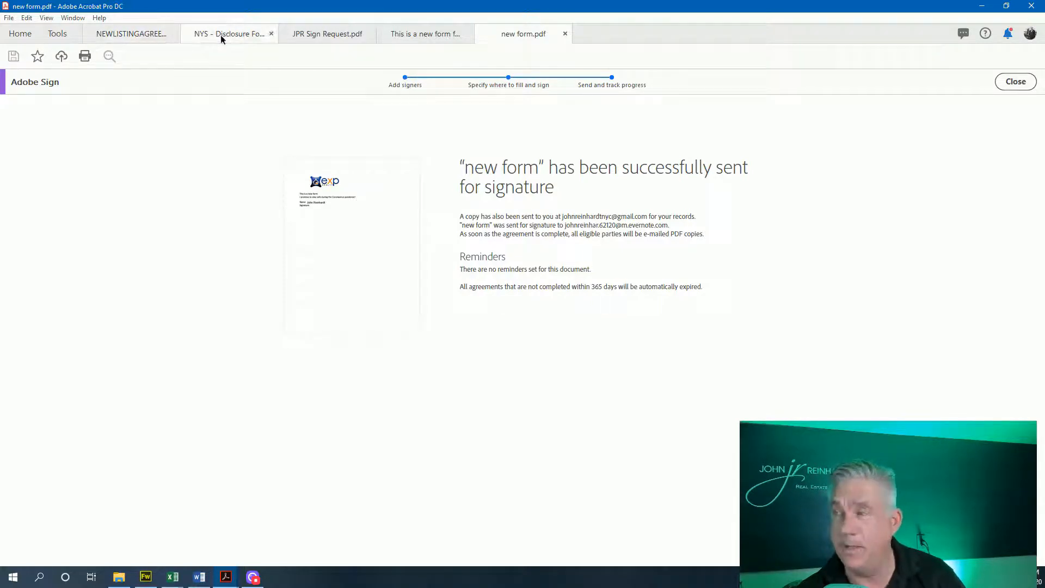
pyautogui.click(302, 36)
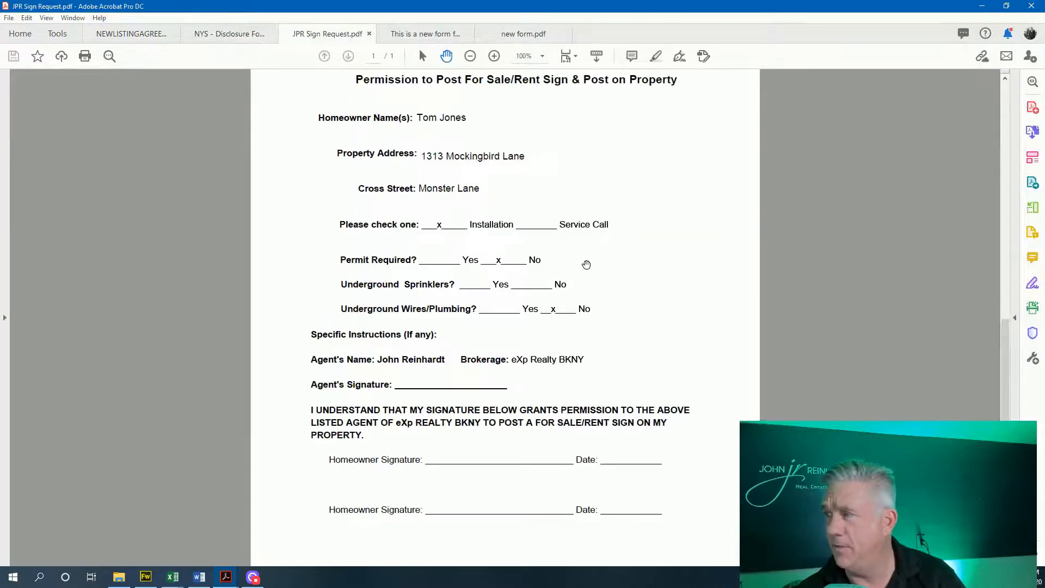
pyautogui.scroll(5, 600, 299)
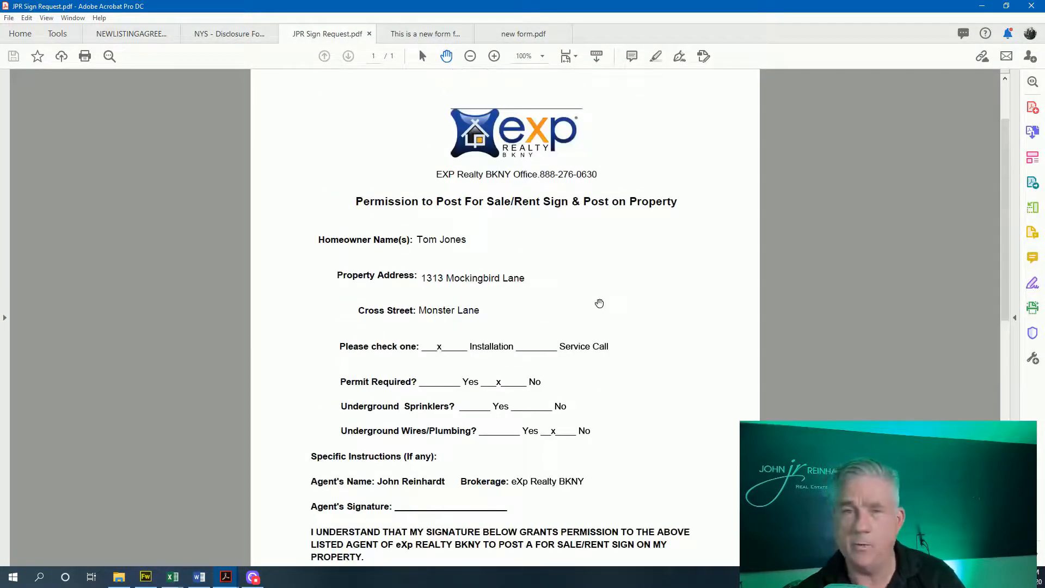
pyautogui.scroll(-3, 599, 329)
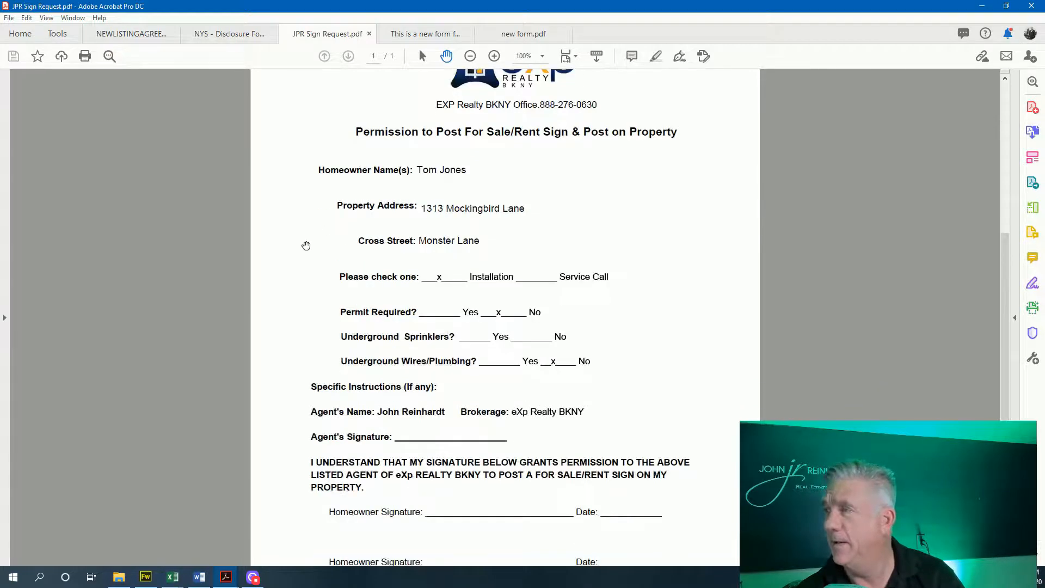
# Cycle through the open documents, ending on the NEWLISTINGAGREEMENTjpr sent confirmation
pyautogui.click(531, 34)
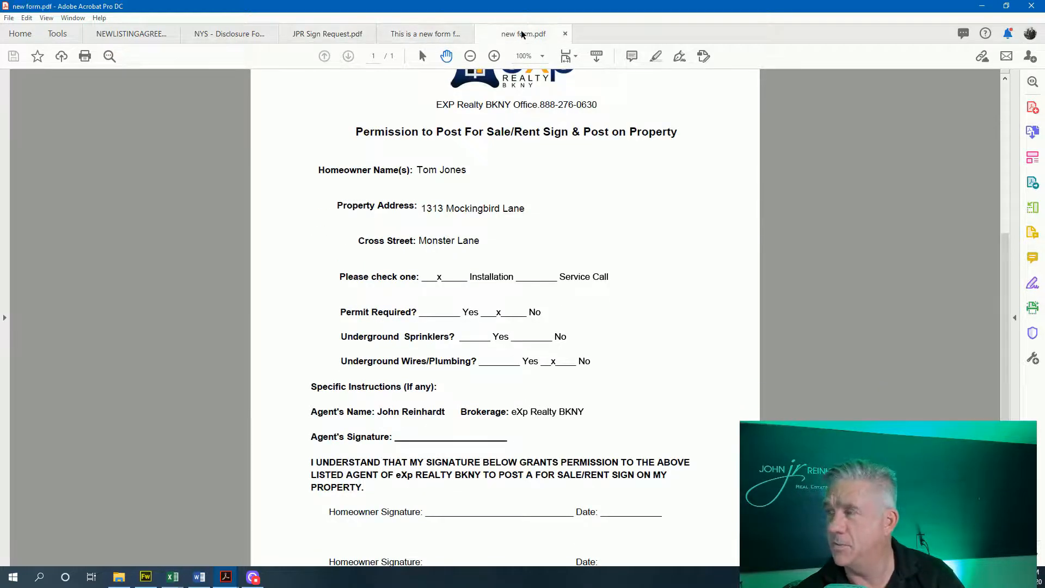
pyautogui.click(422, 32)
pyautogui.click(316, 35)
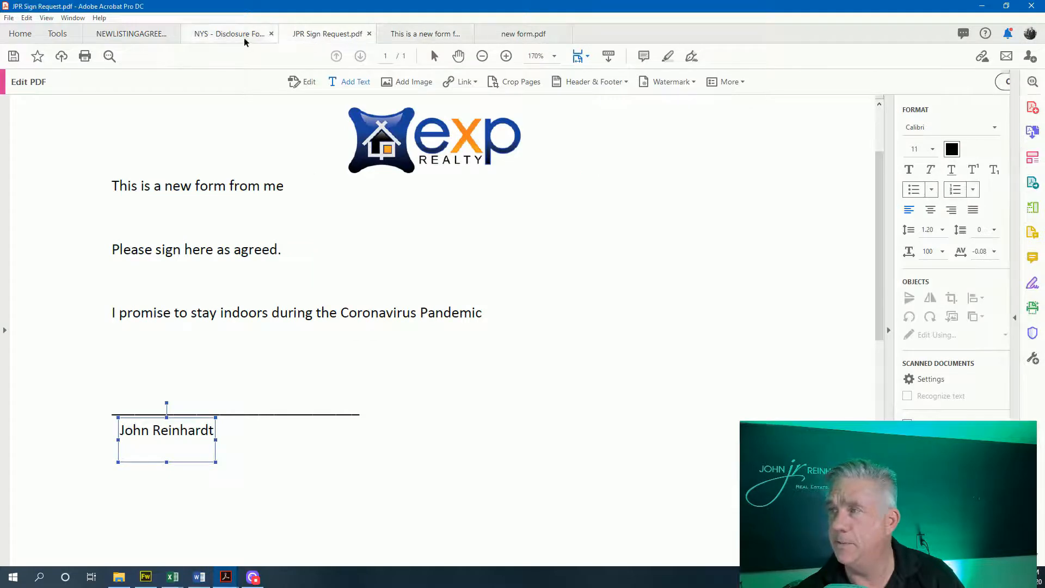
pyautogui.click(242, 37)
pyautogui.click(146, 36)
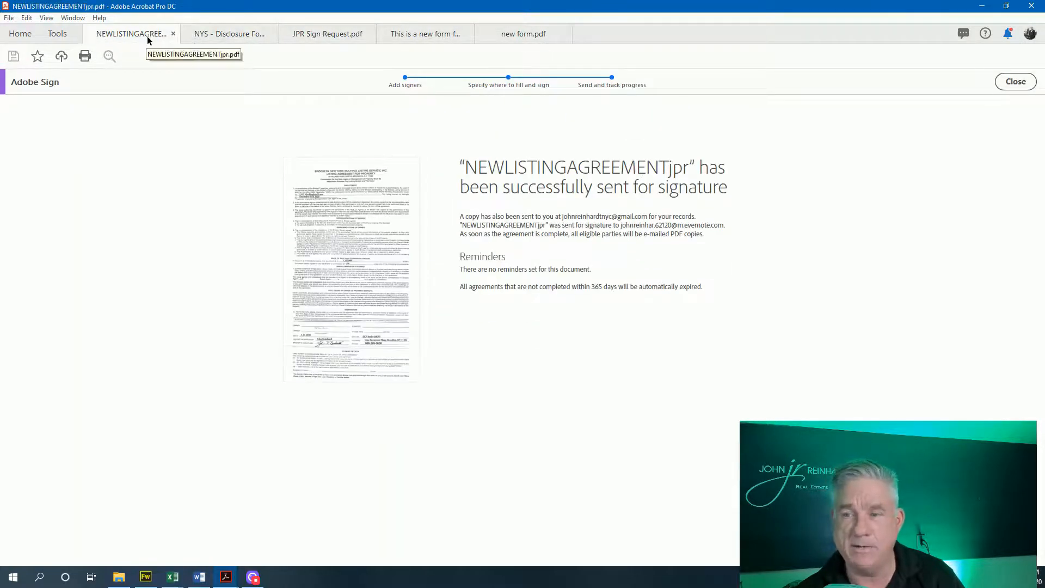